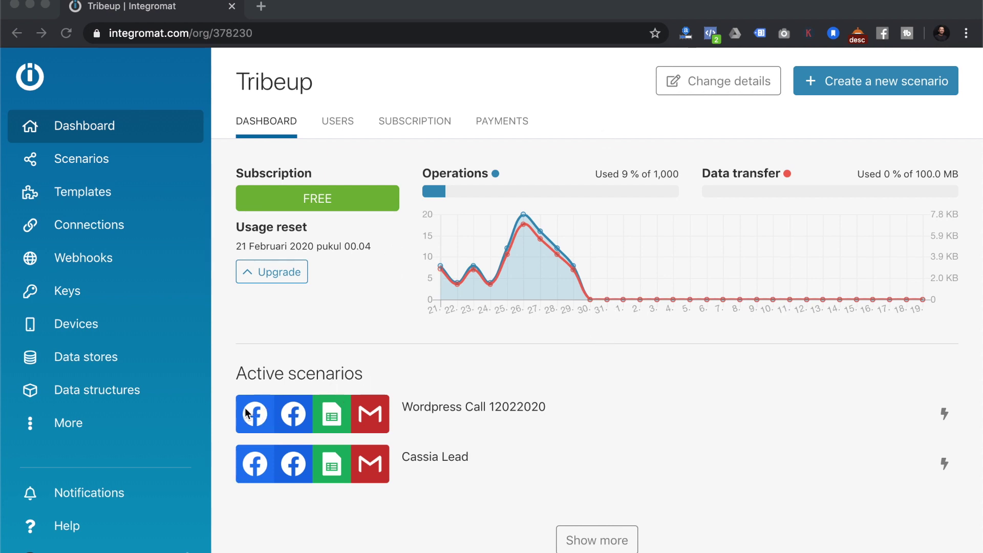
Step: Create a new scenario with Facebook Lead Ads as its service and continue into the editor
click(428, 375)
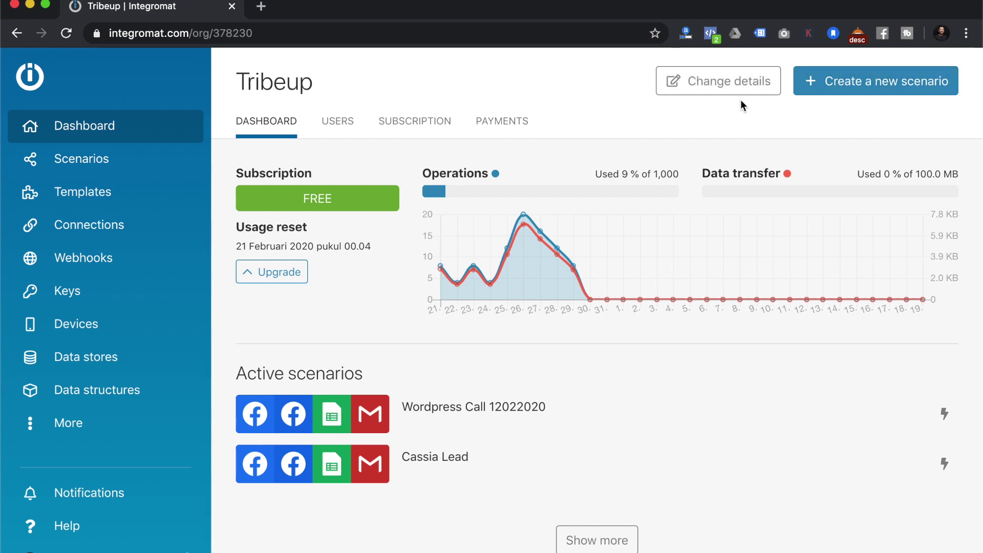
click(837, 94)
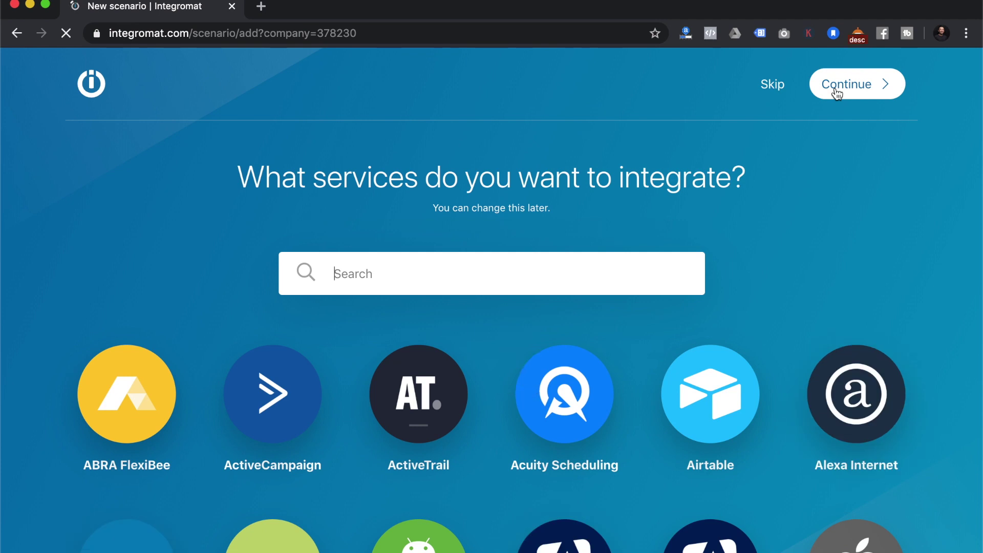
text(f)
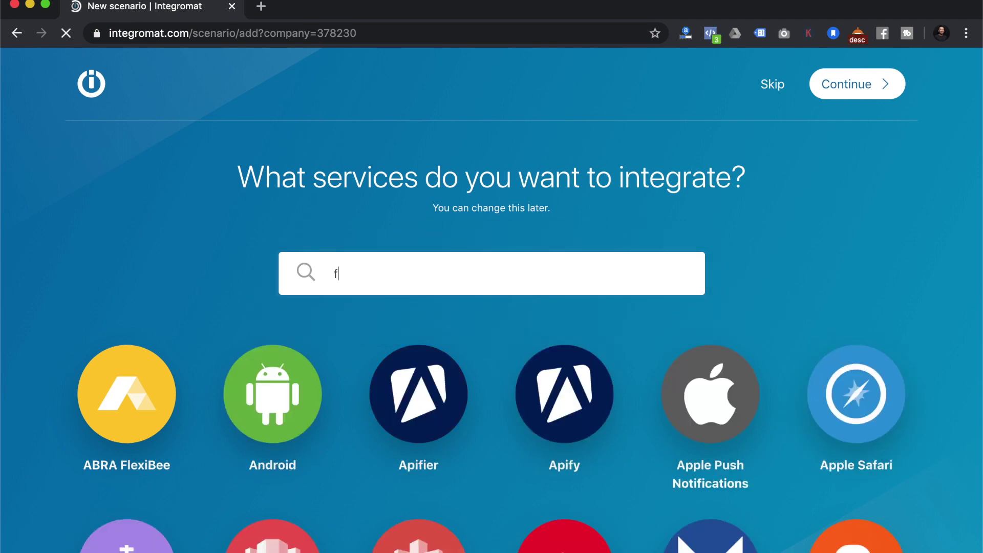
text(ace)
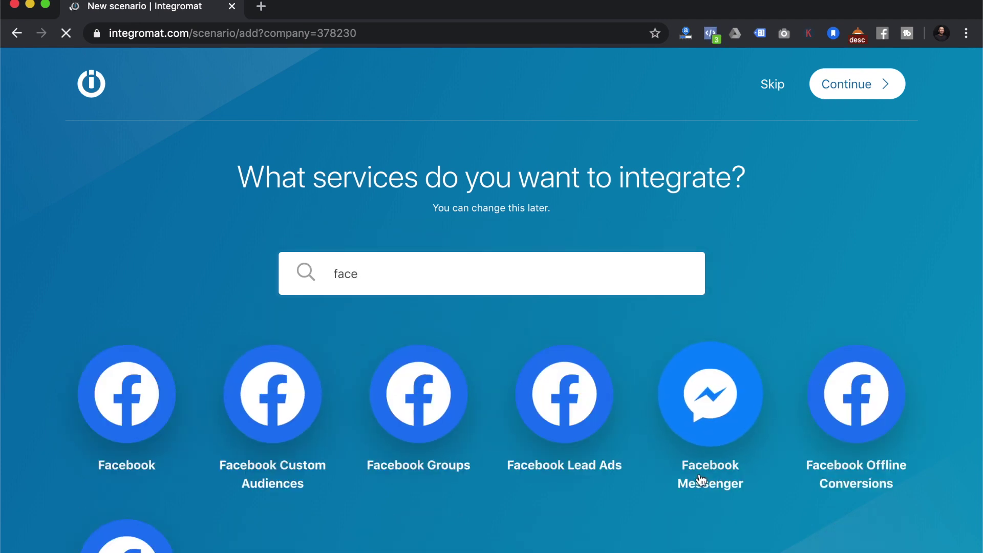
scroll(701, 480, down, 2)
click(576, 342)
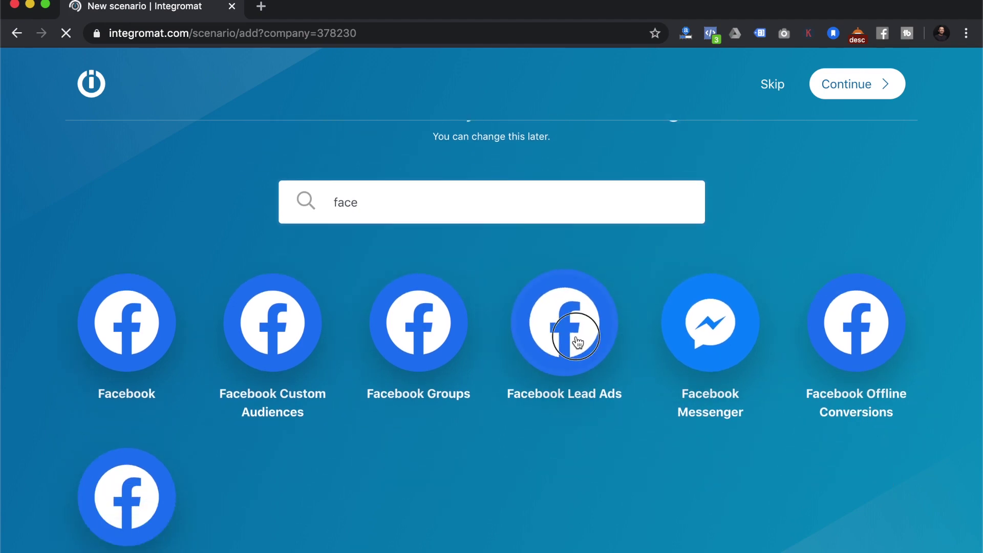
scroll(663, 442, down, 3)
scroll(663, 442, up, 1)
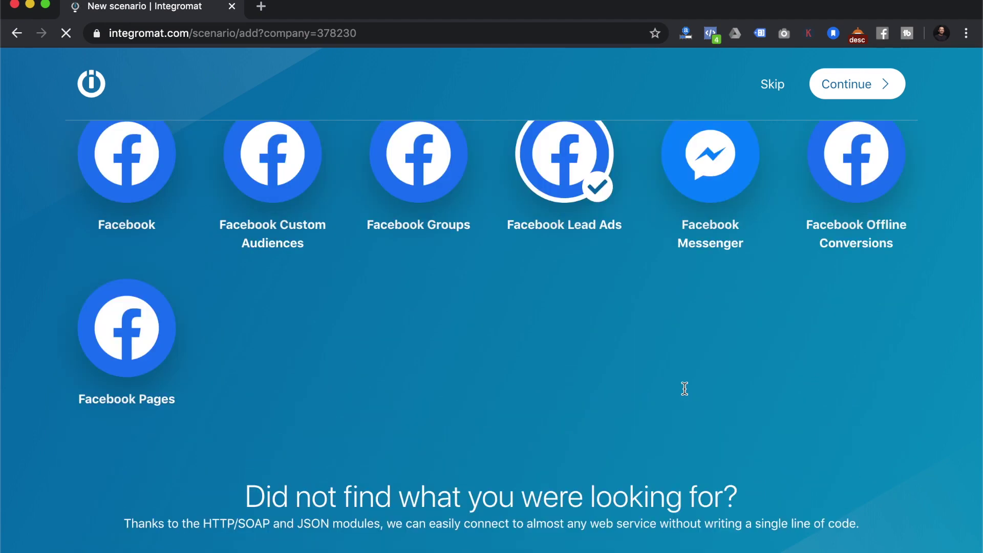
scroll(684, 389, up, 3)
click(845, 83)
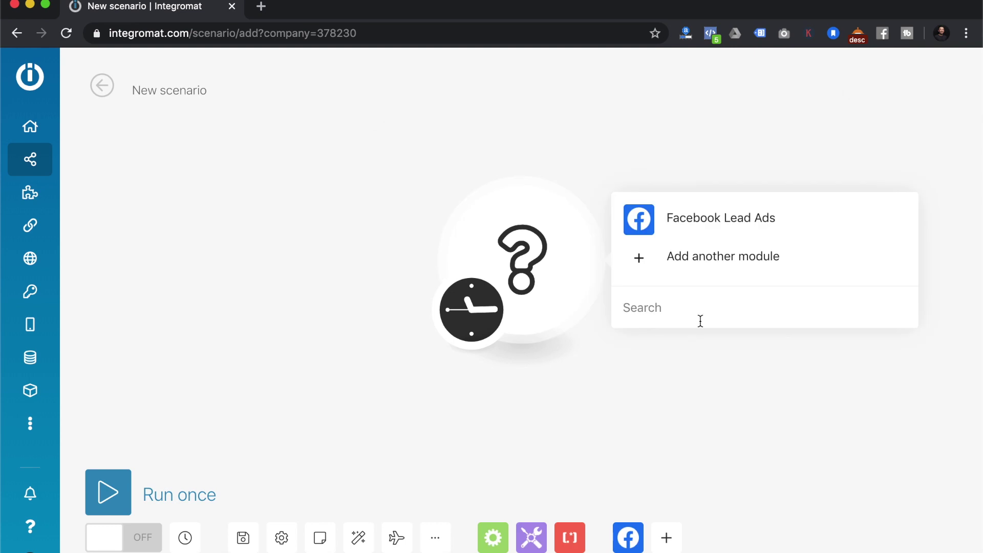
Step: Add the Facebook Lead Ads New Lead trigger and start a new webhook for it
click(734, 219)
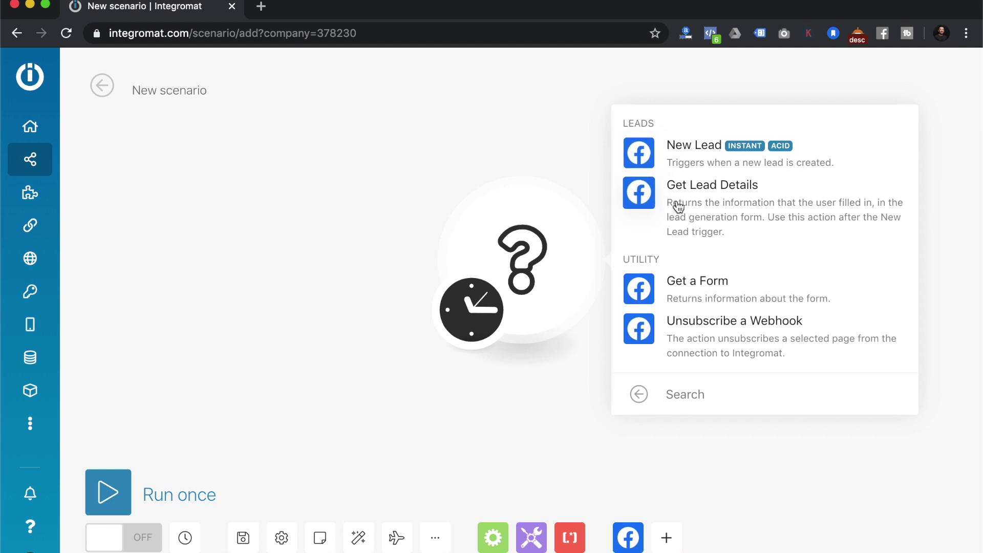
click(711, 158)
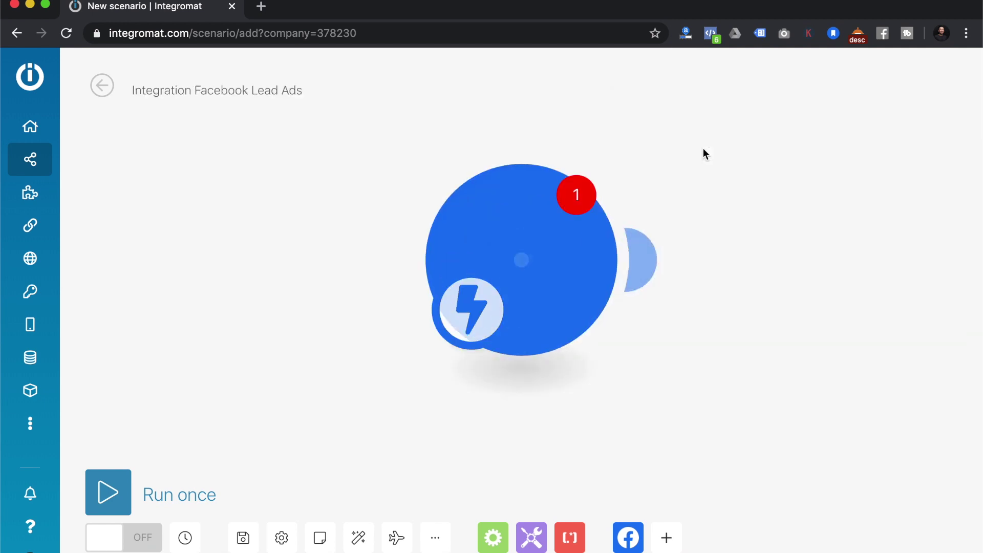
click(728, 259)
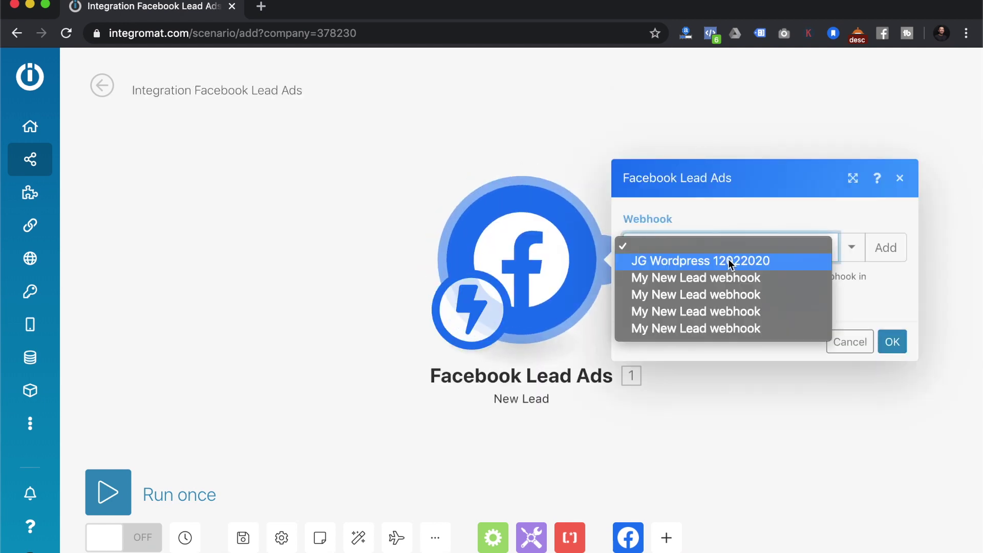
click(886, 247)
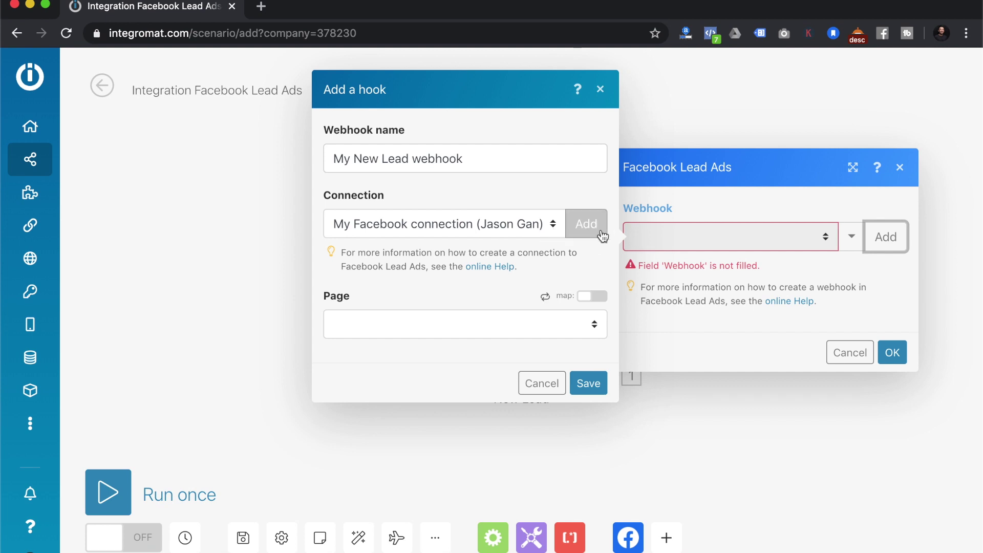
Step: Point the webhook at the Facebook page and the Wordpress Call 12022020 form, keeping the current connection
click(446, 326)
scroll(434, 439, down, 3)
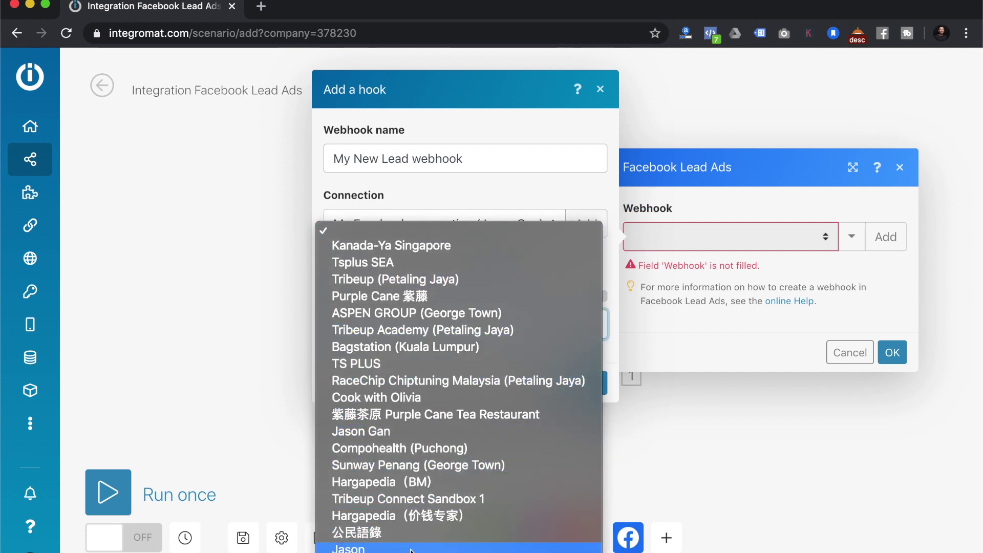
click(402, 431)
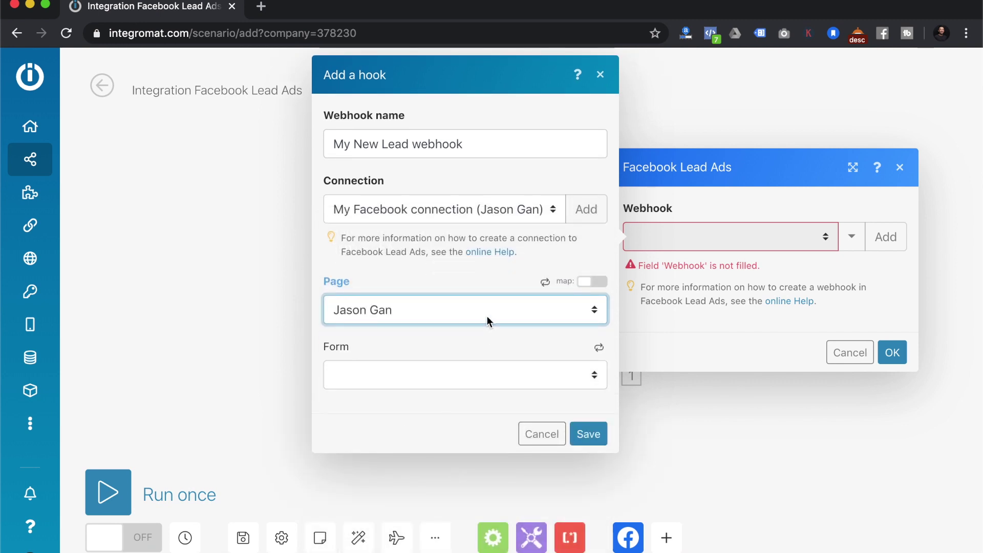
click(488, 374)
click(476, 391)
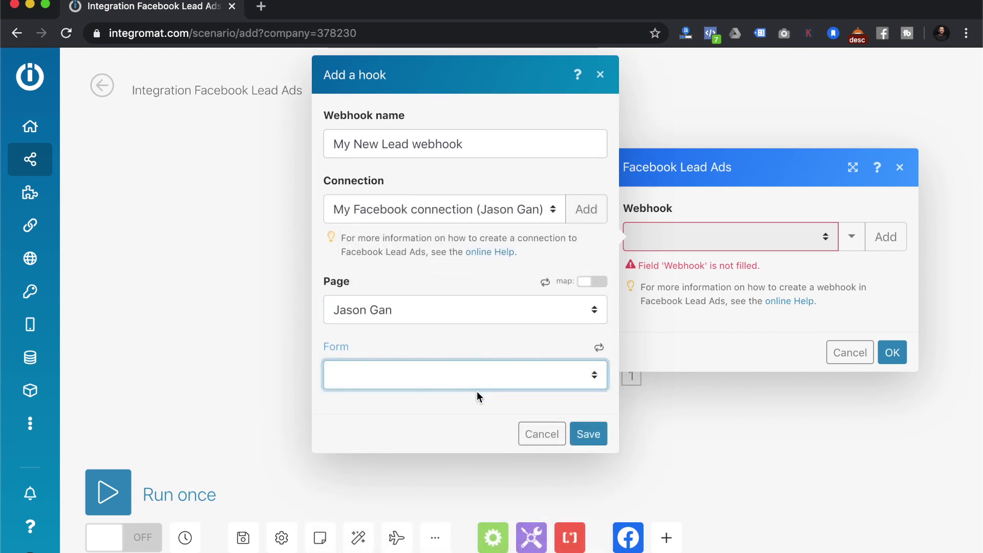
click(530, 217)
click(550, 173)
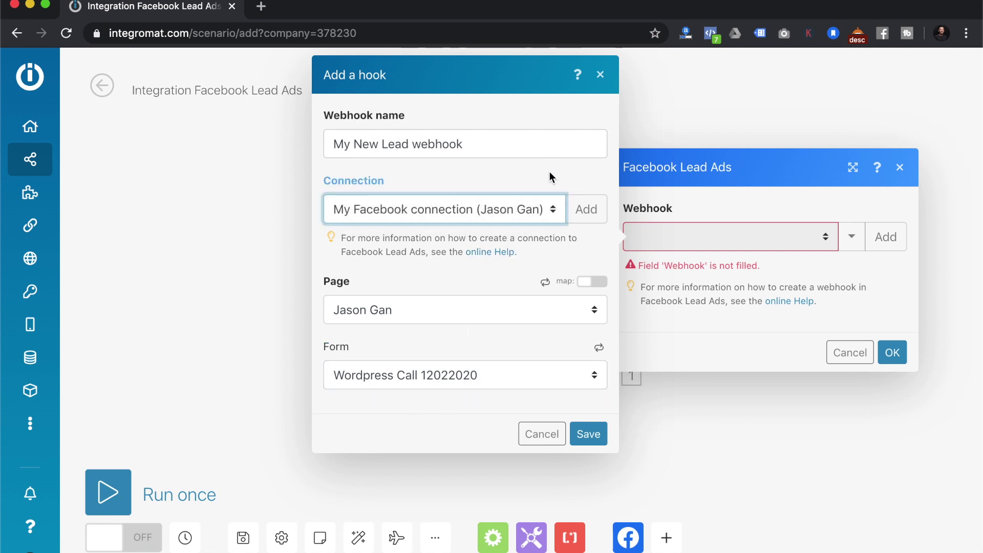
Step: Name the webhook 'My New Lead webhook 19022020' and save it
click(502, 145)
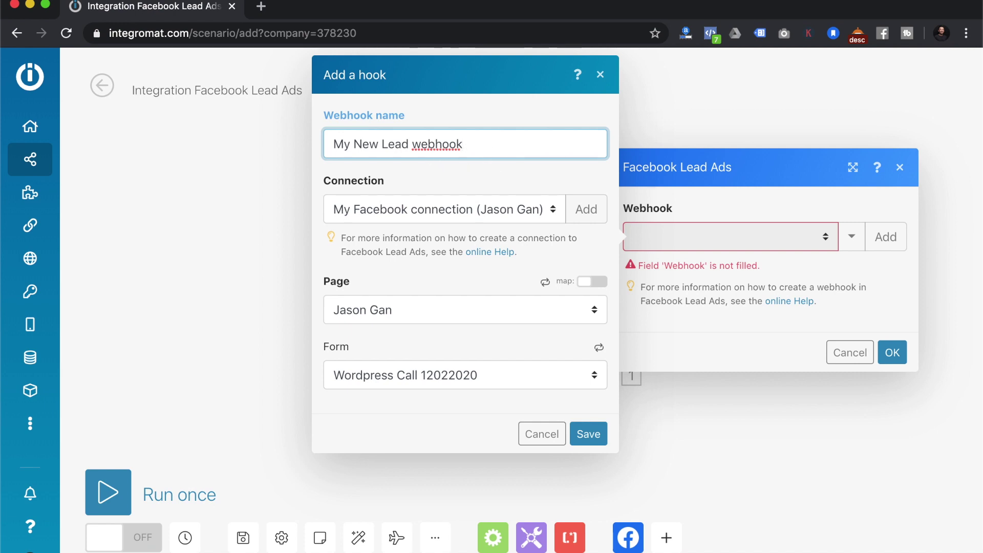
text(19022020)
click(475, 414)
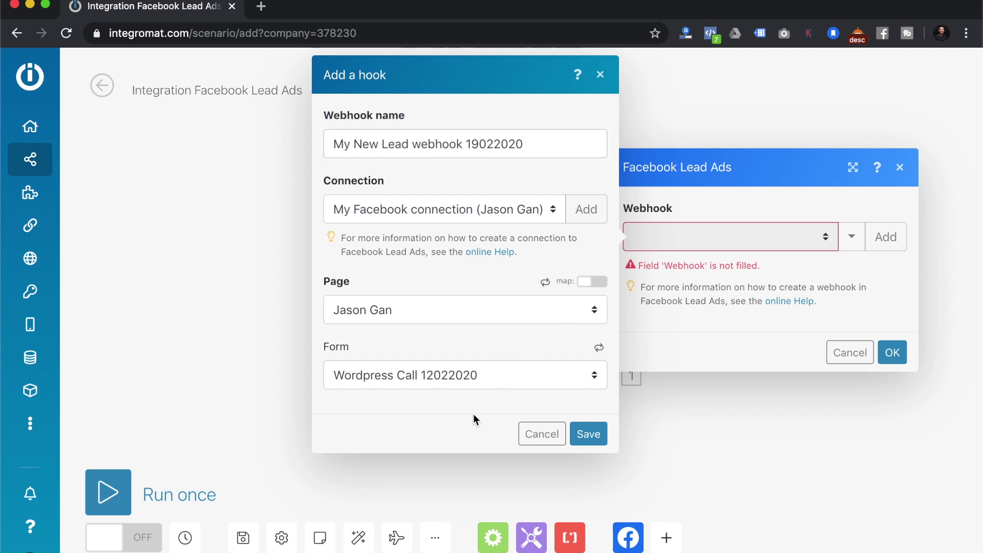
click(589, 435)
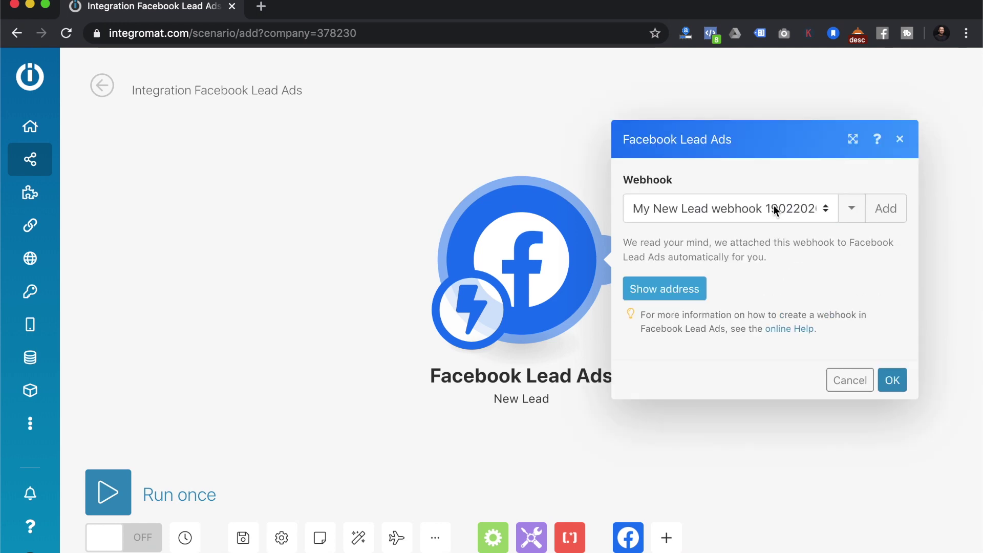
Step: Confirm the trigger and add a Facebook Lead Ads Get Lead Details module on the existing connection
click(892, 380)
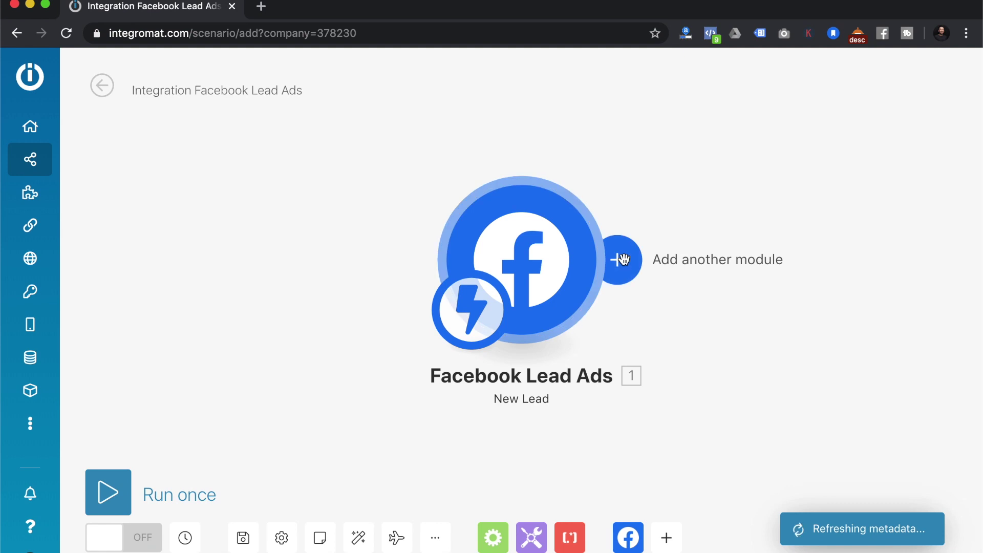
click(621, 260)
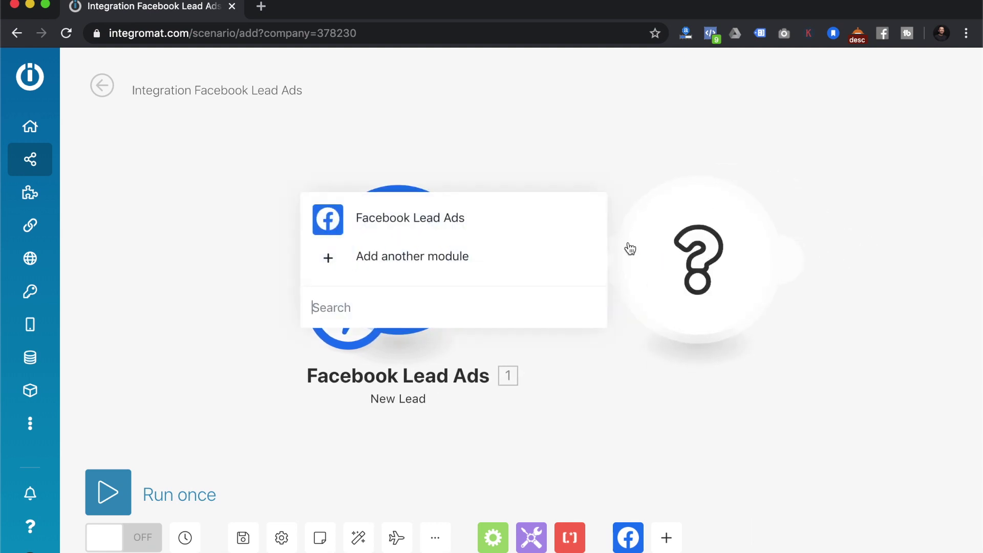
click(471, 228)
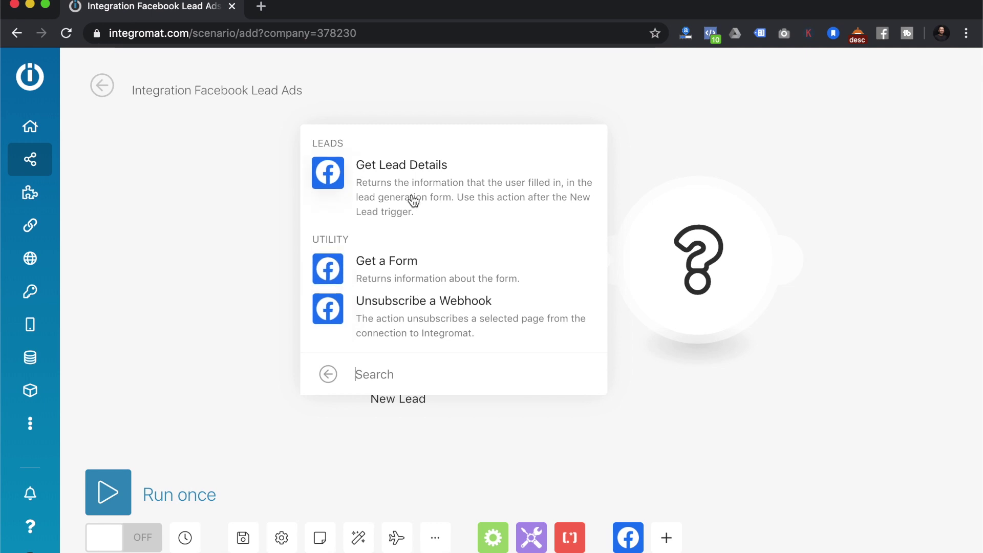
click(435, 186)
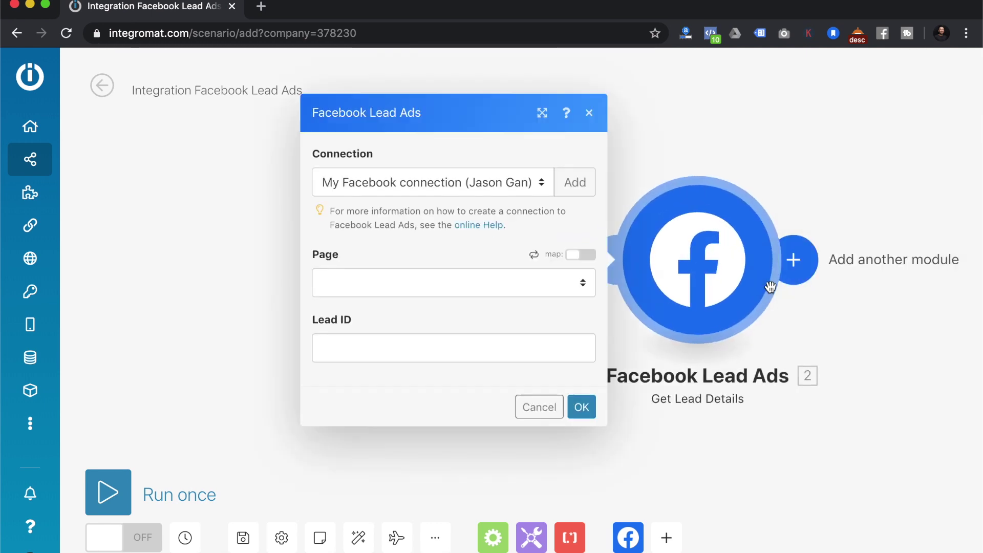
click(541, 183)
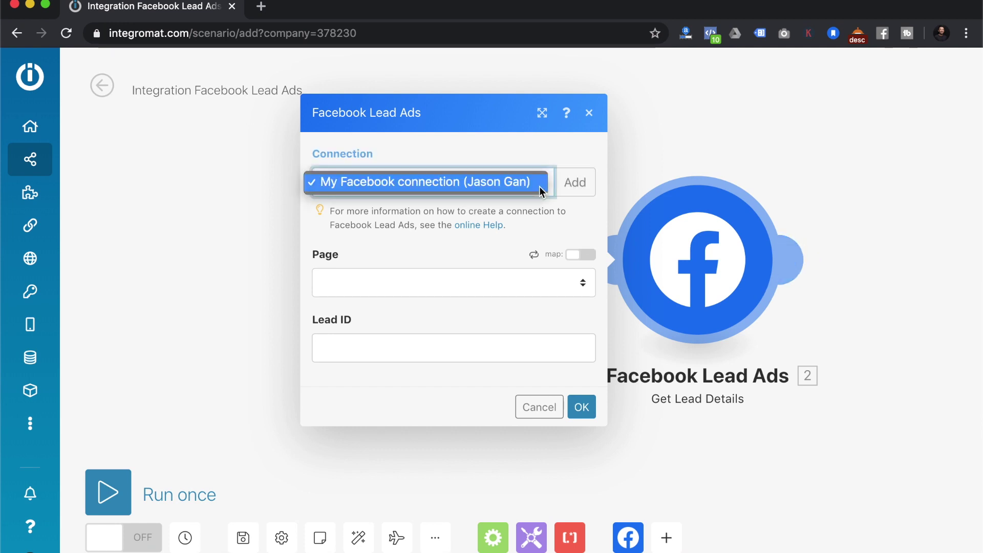
click(490, 242)
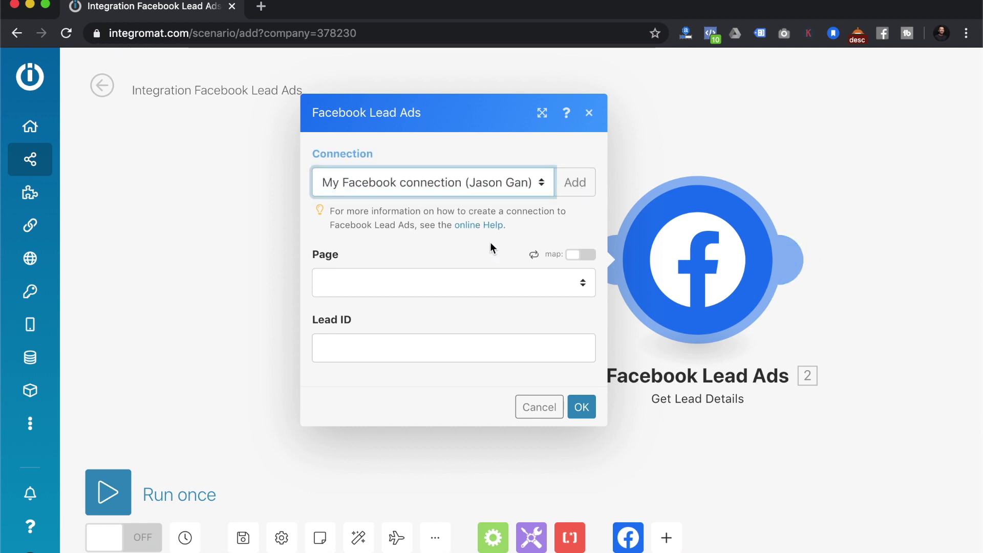
Step: Set Get Lead Details to the Facebook page and the Wordpress Call 12022020 form
click(480, 290)
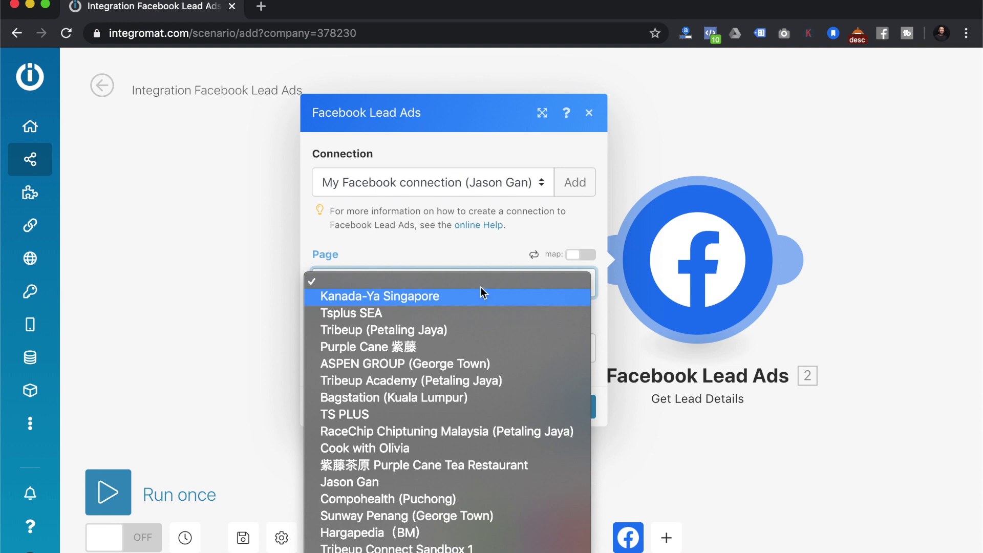
click(489, 245)
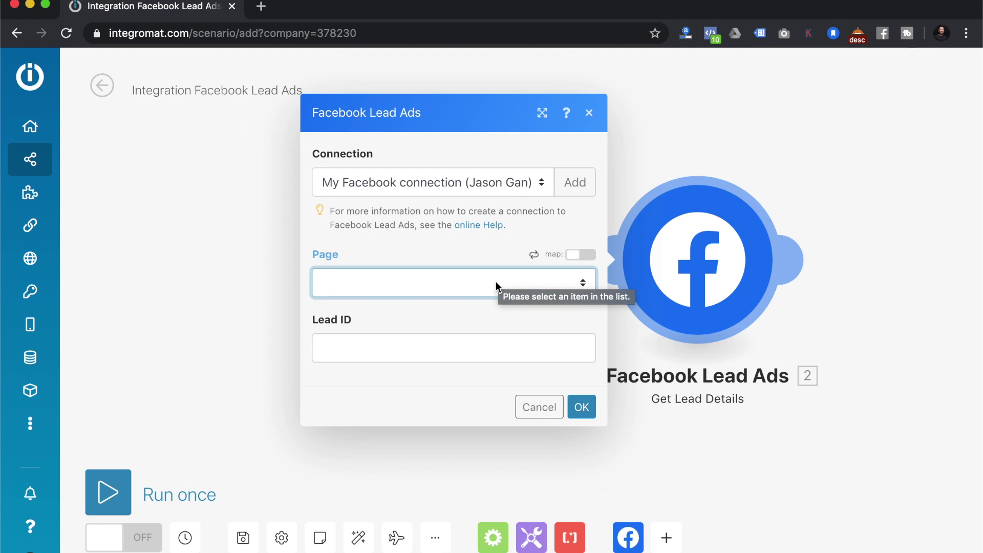
click(496, 281)
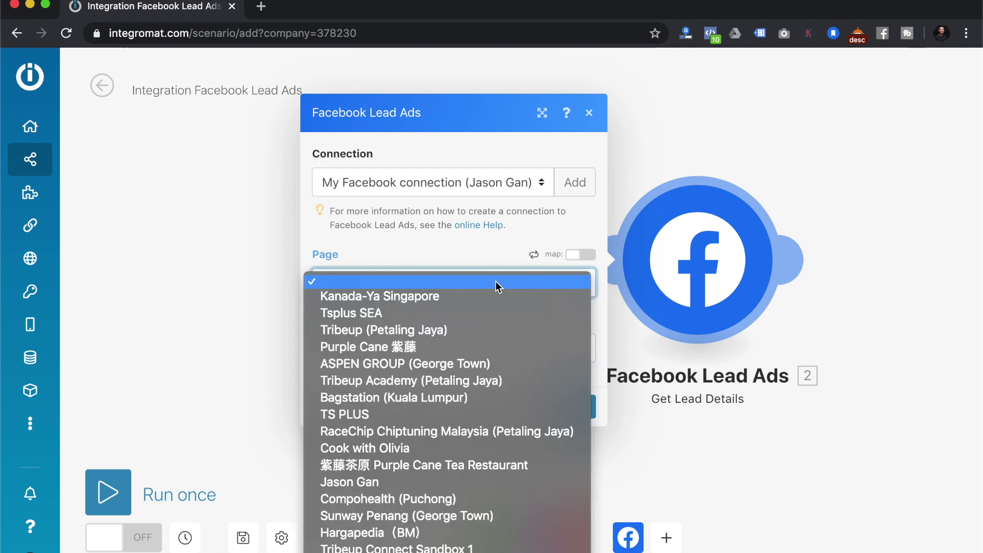
key(j)
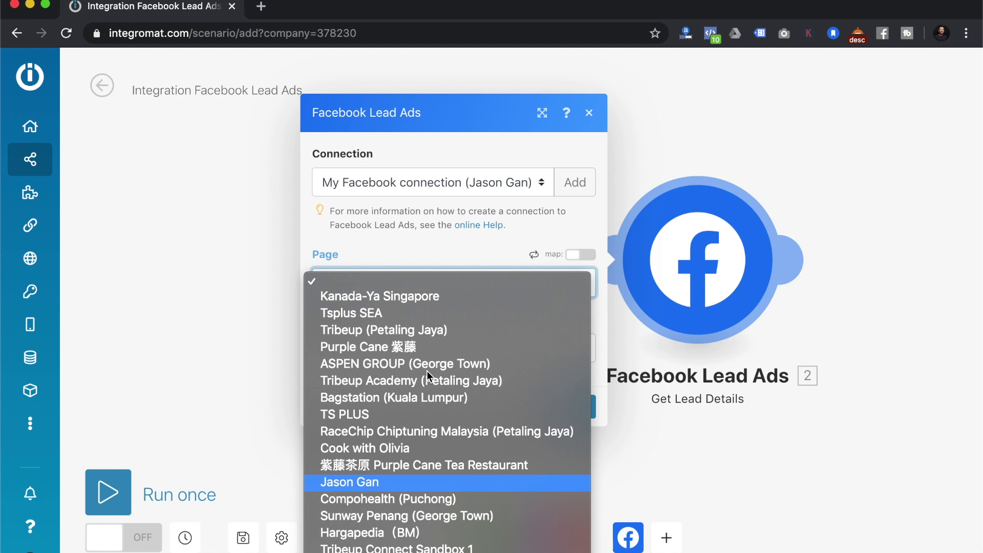
click(387, 484)
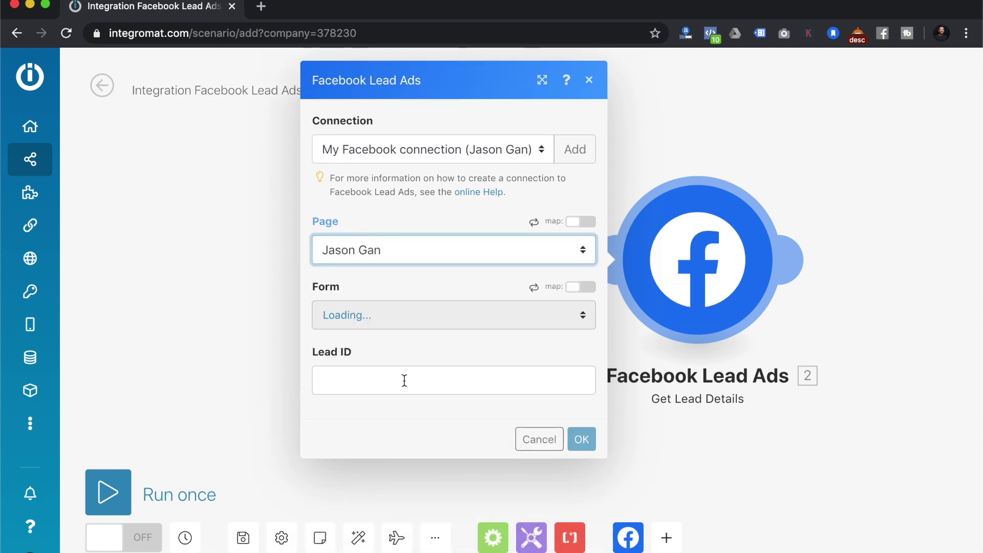
click(469, 315)
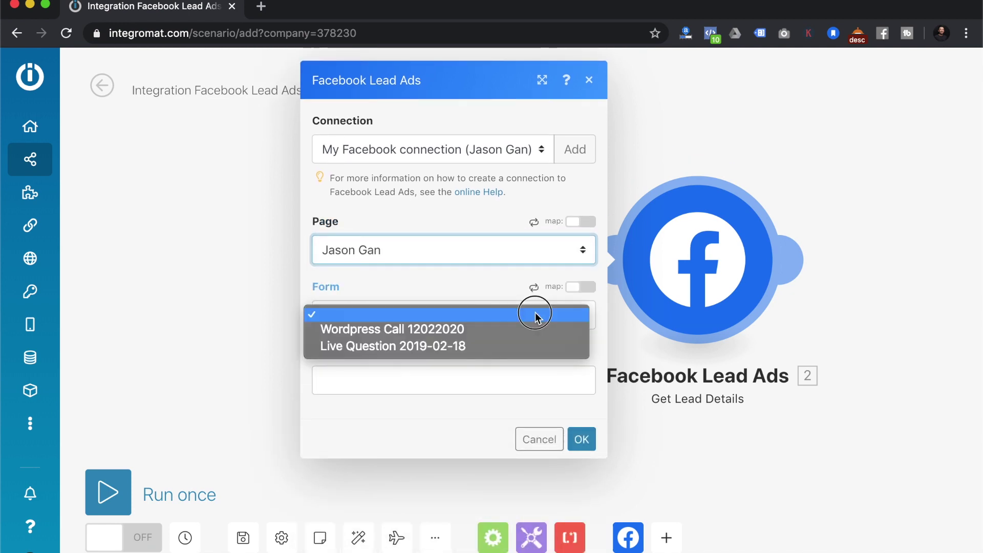
click(502, 335)
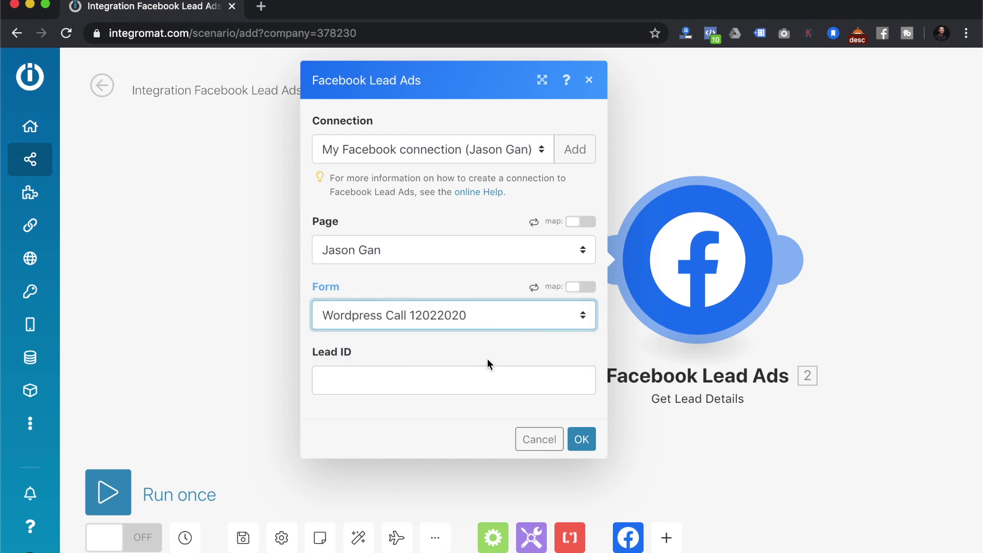
Step: Map the trigger's '1. Lead ID' into the Lead ID field and confirm the module
click(459, 380)
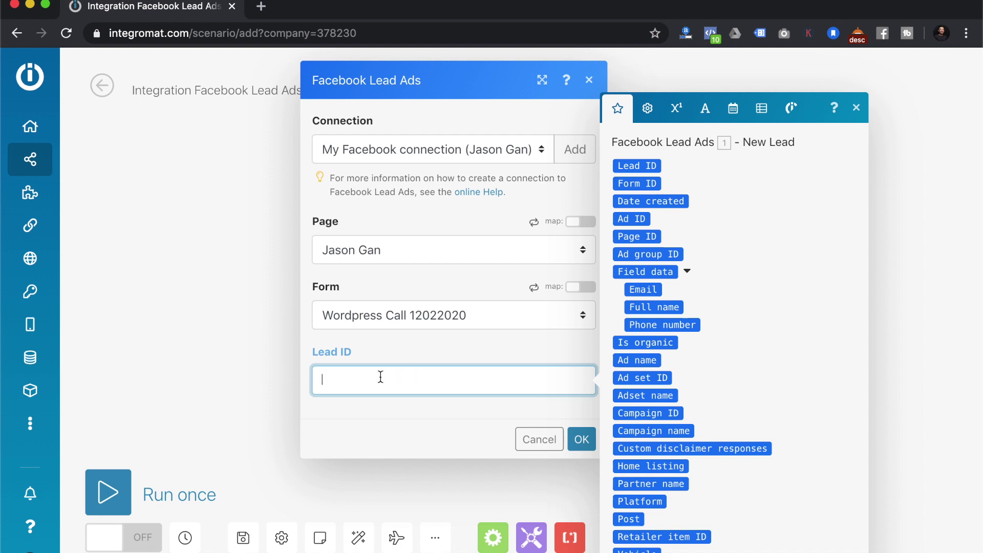
click(644, 166)
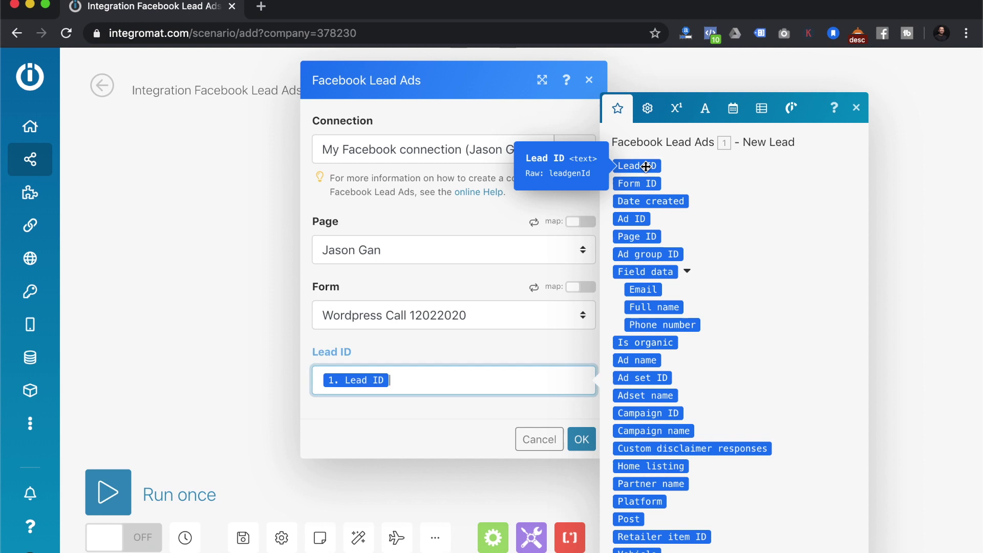
click(412, 427)
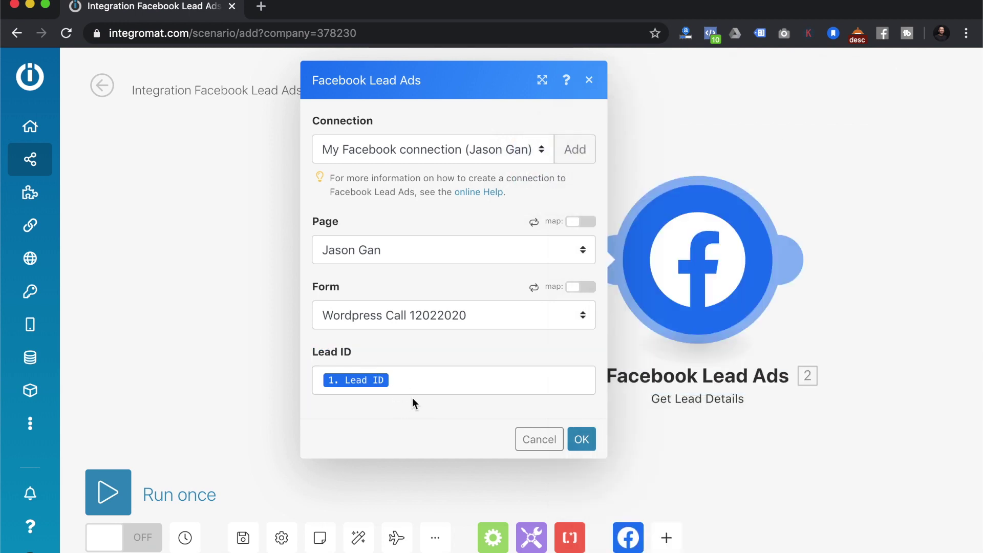
click(581, 440)
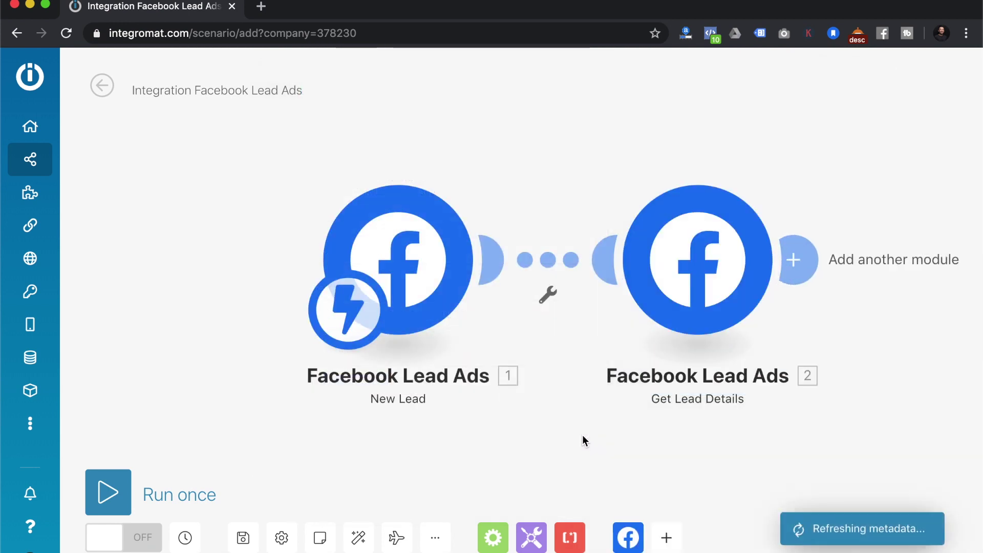
Step: Tidy the canvas and add a new module after Get Lead Details
mouse_move(809, 346)
mouse_down()
mouse_move(601, 360)
mouse_move(702, 336)
mouse_up()
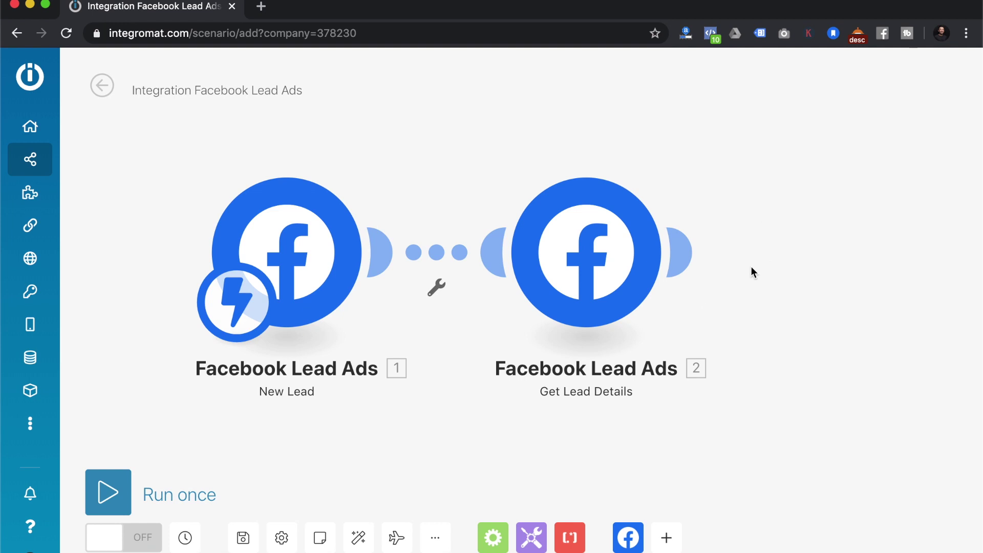
scroll(795, 277, down, 2)
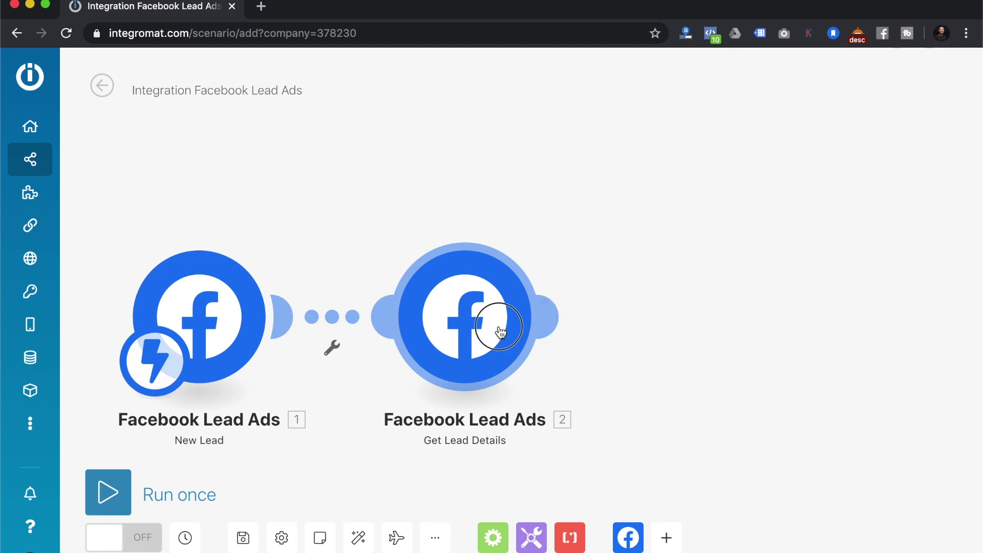
mouse_move(500, 334)
mouse_down()
mouse_move(490, 189)
mouse_move(397, 316)
mouse_move(486, 300)
mouse_move(494, 259)
mouse_move(493, 321)
mouse_up()
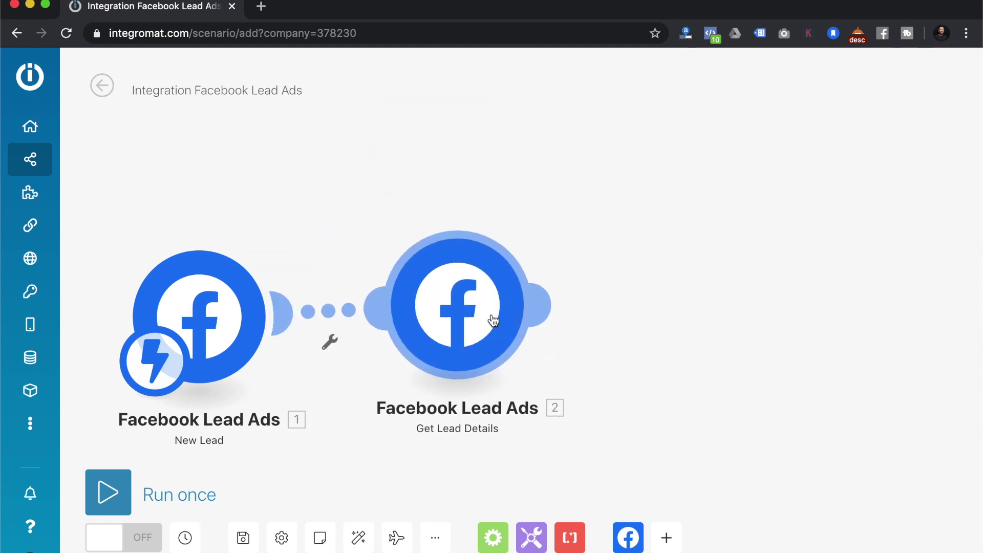
click(541, 306)
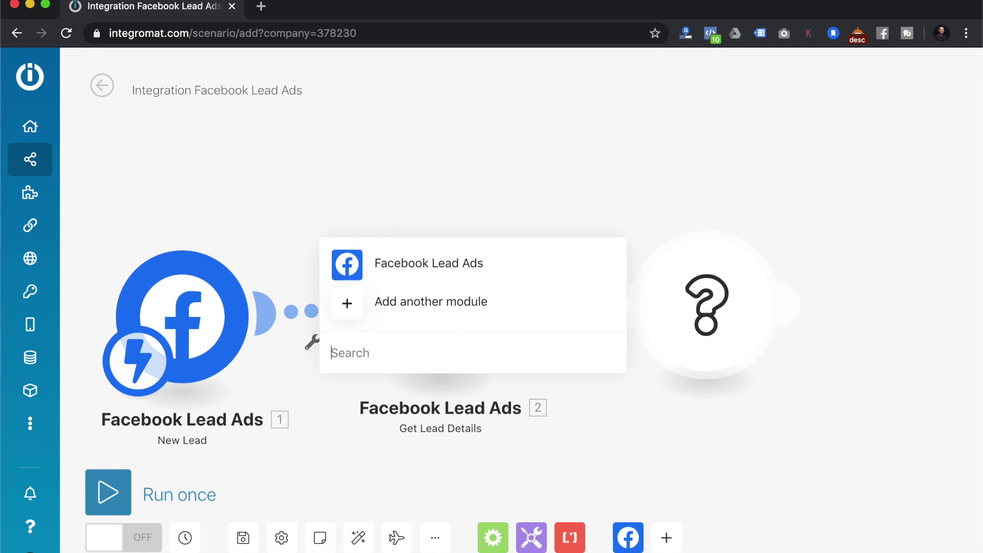
text(she)
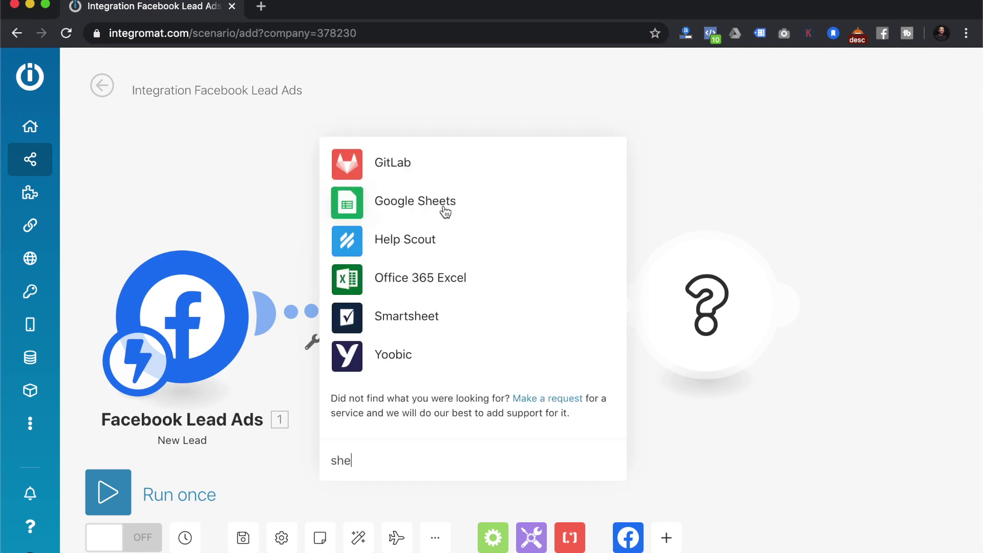
Step: Make the new module a Google Sheets Add a Row action
click(443, 213)
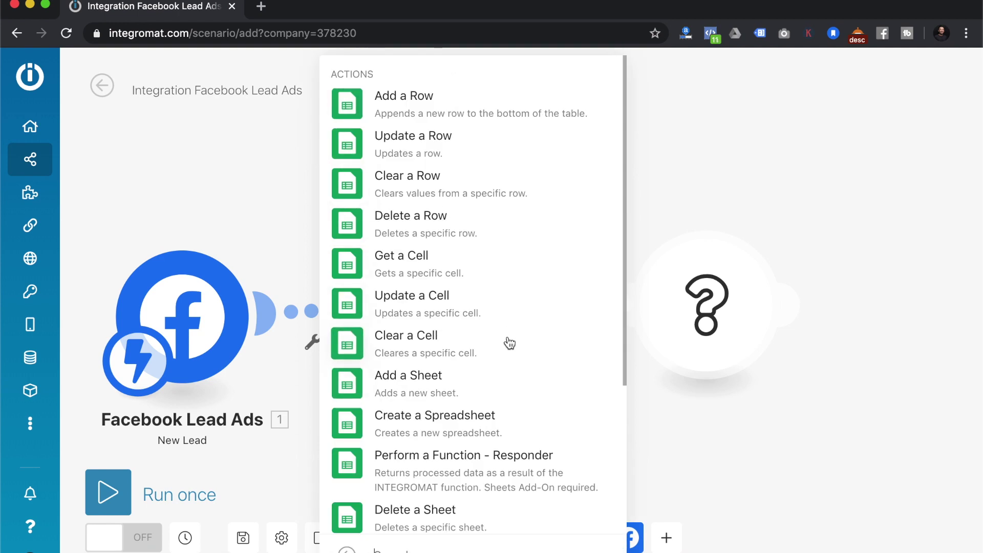
scroll(443, 269, down, 2)
scroll(443, 304, down, 3)
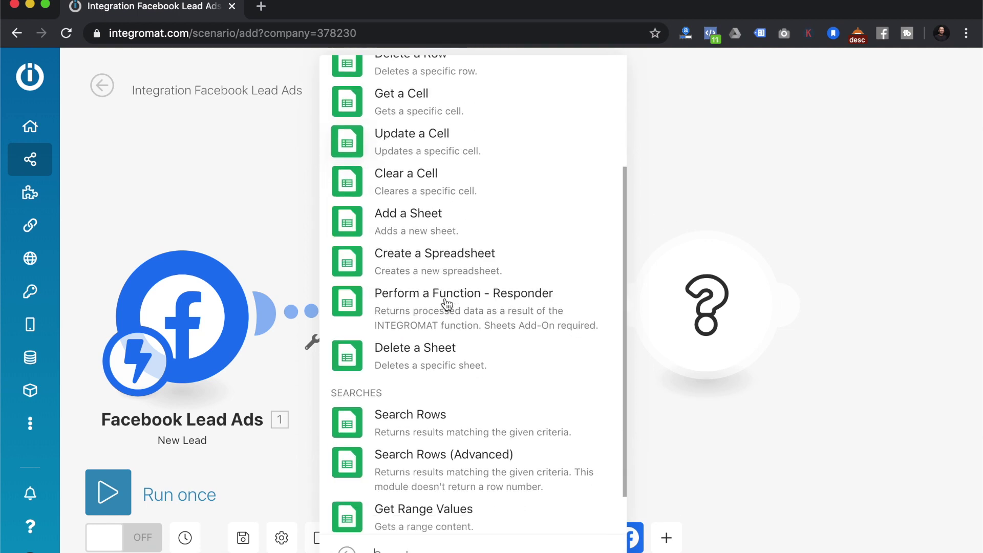
scroll(446, 305, up, 5)
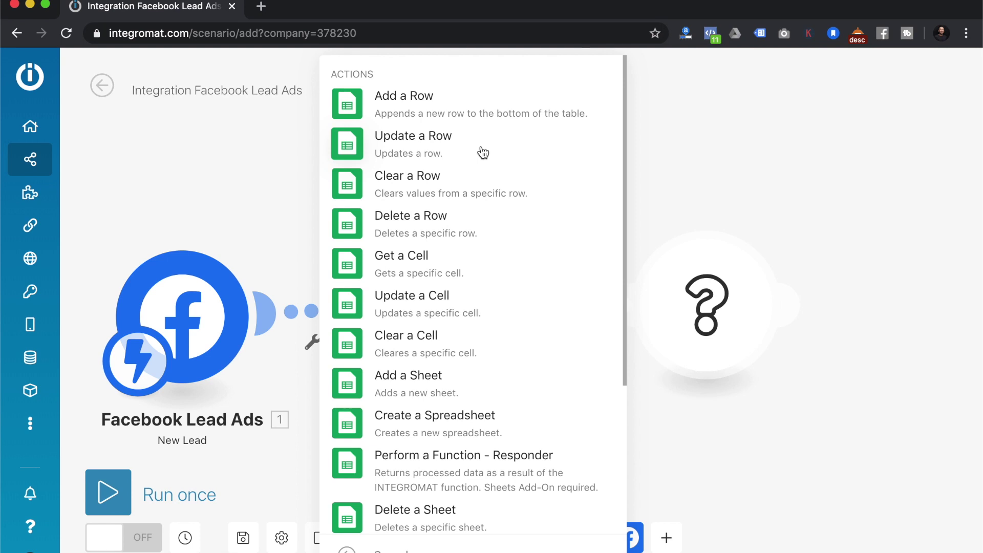
click(470, 123)
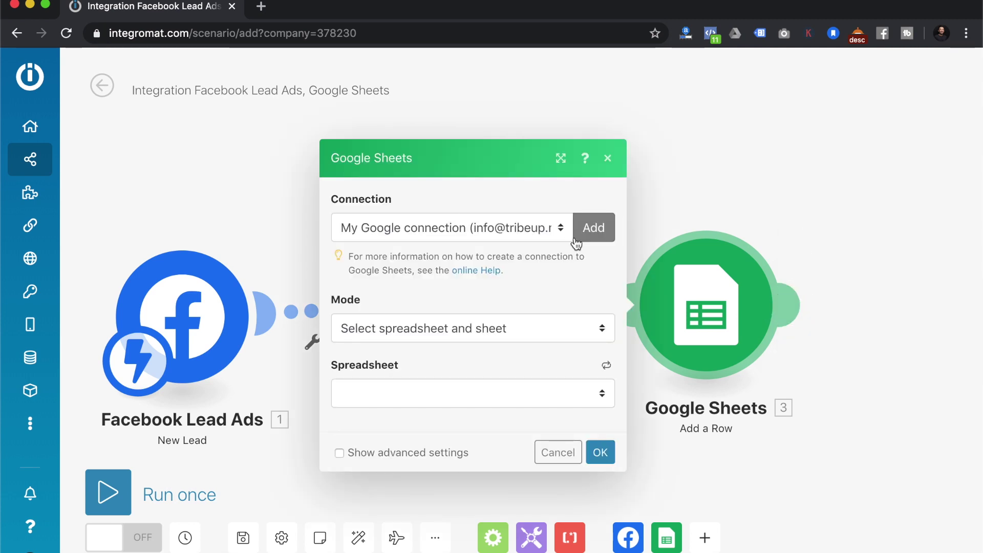
Step: Switch to the second Google connection, keeping 'Select spreadsheet and sheet' mode
click(561, 227)
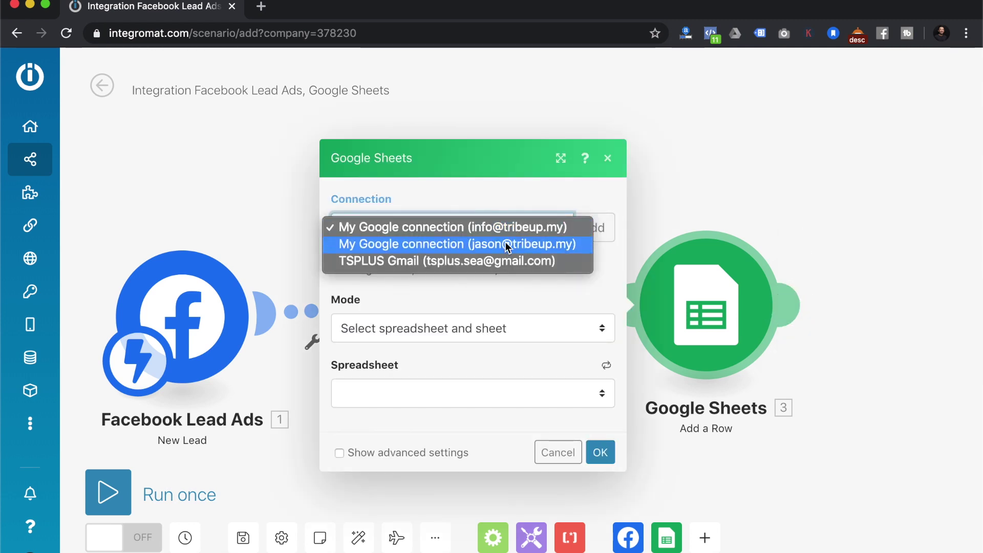
click(502, 244)
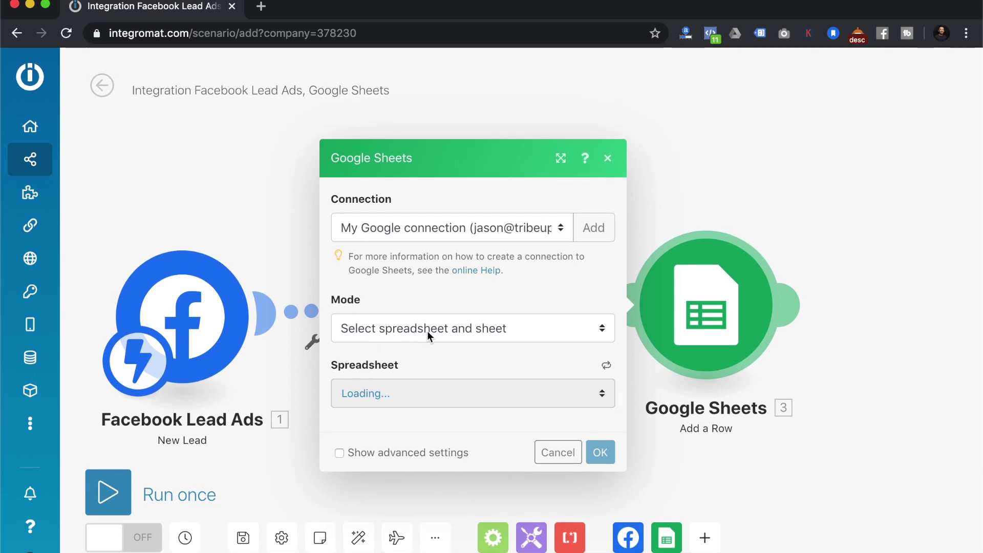
click(479, 333)
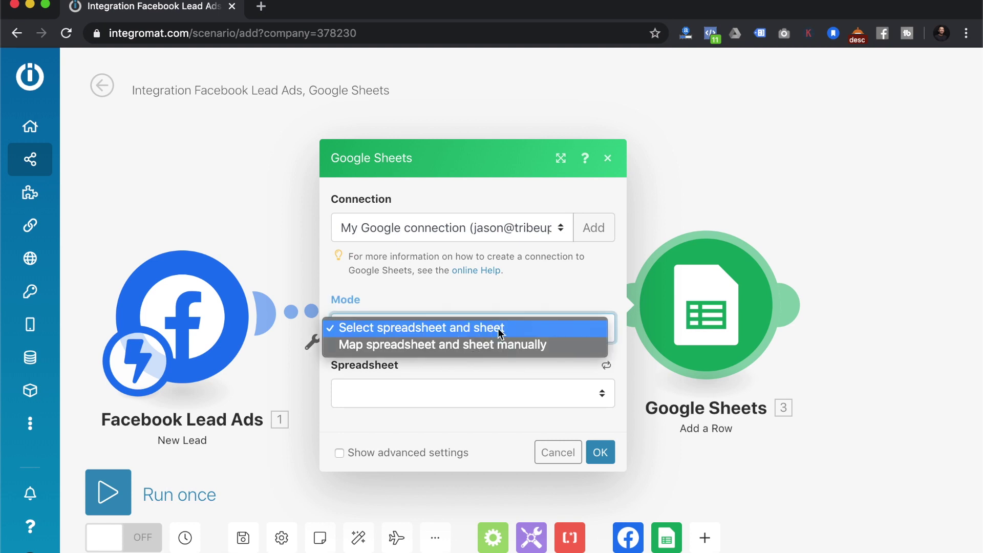
click(547, 298)
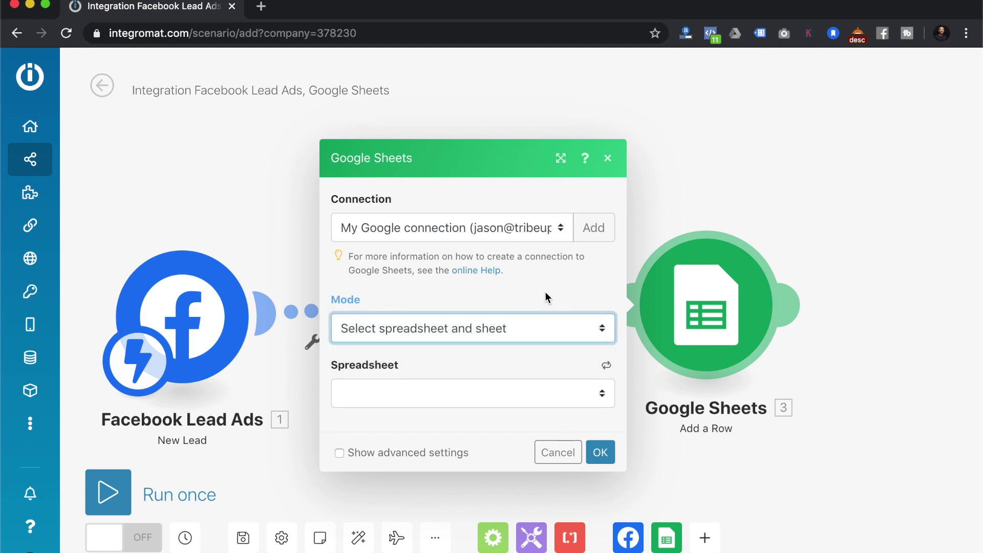
Step: Target Sheet1 of the TA Wordpress Leads 12022020 spreadsheet
click(447, 391)
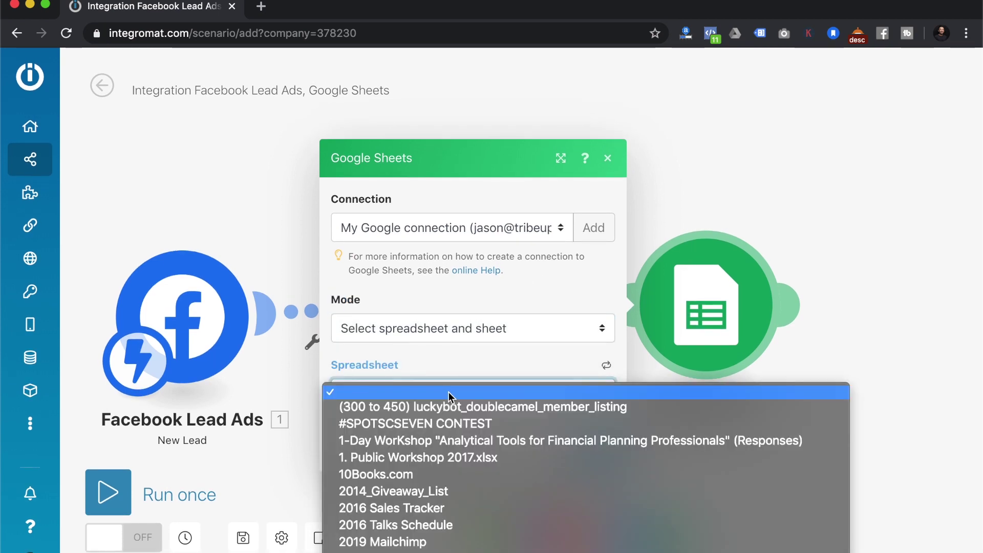
scroll(448, 391, down, 15)
click(435, 426)
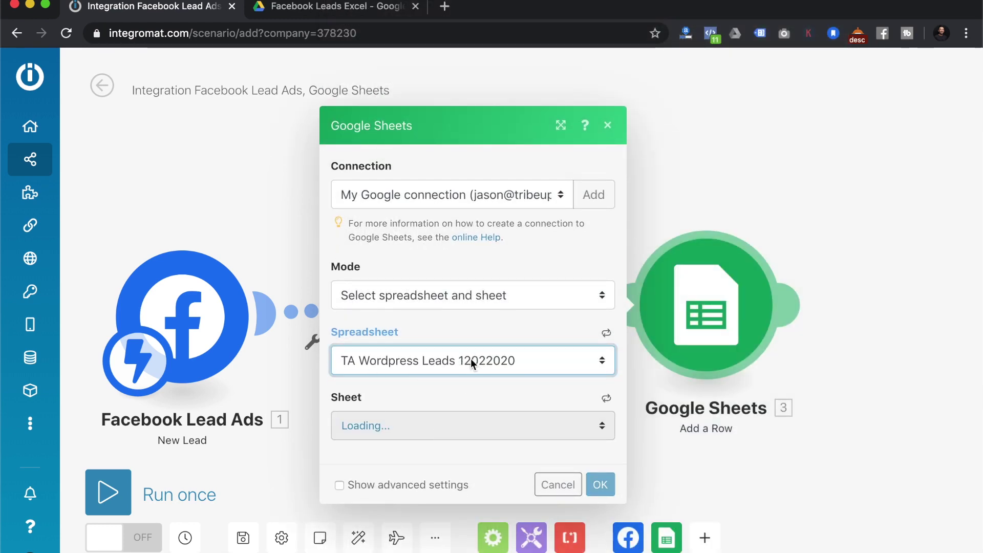
click(471, 392)
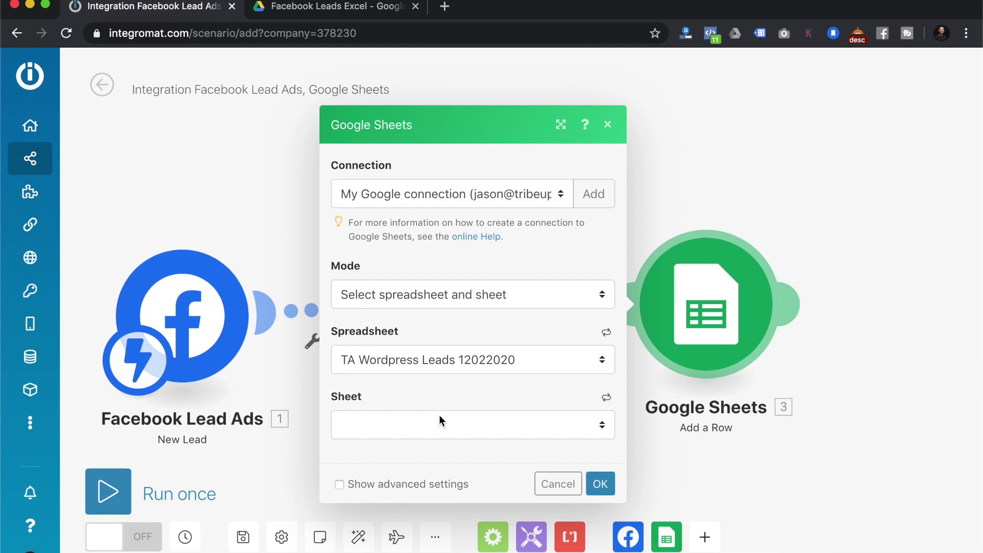
click(439, 420)
click(417, 437)
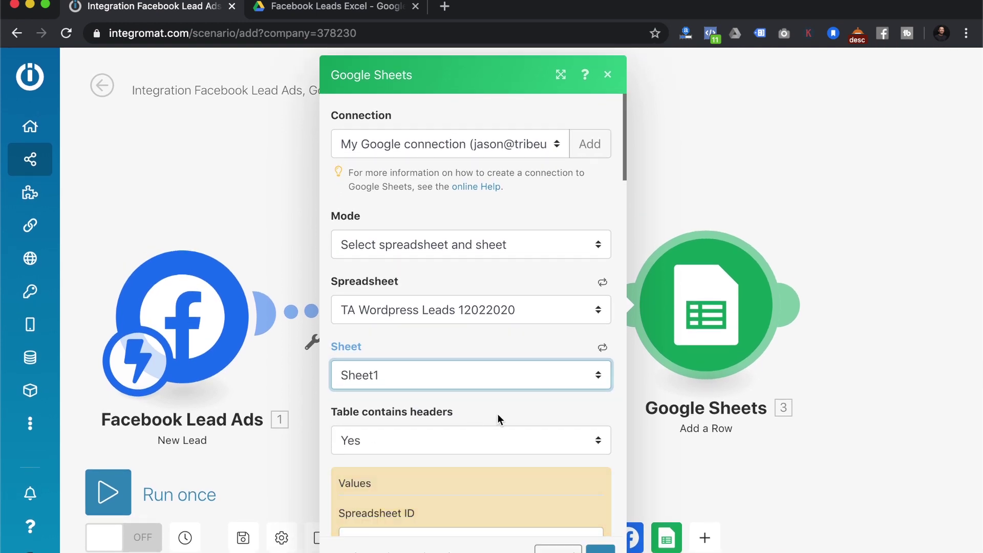
scroll(498, 414, down, 3)
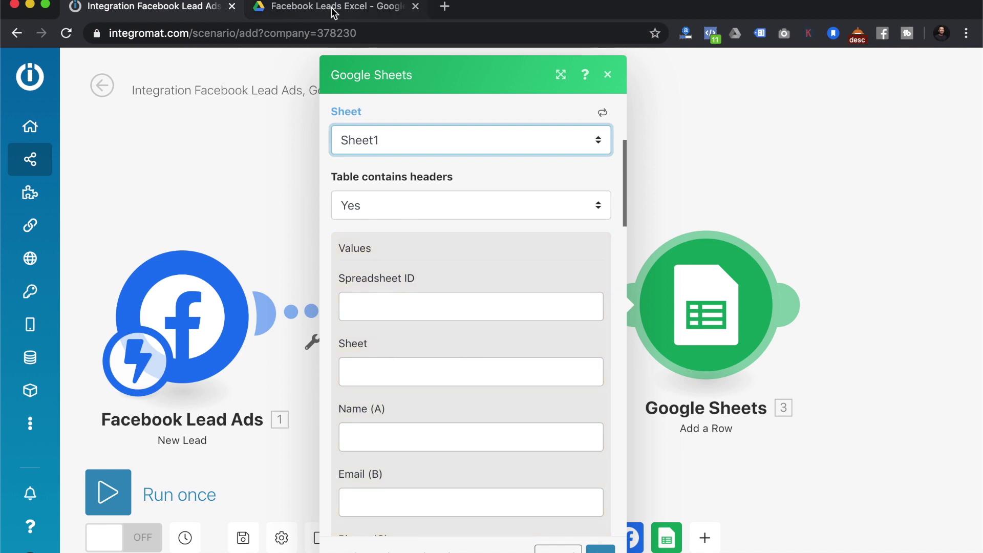
click(431, 296)
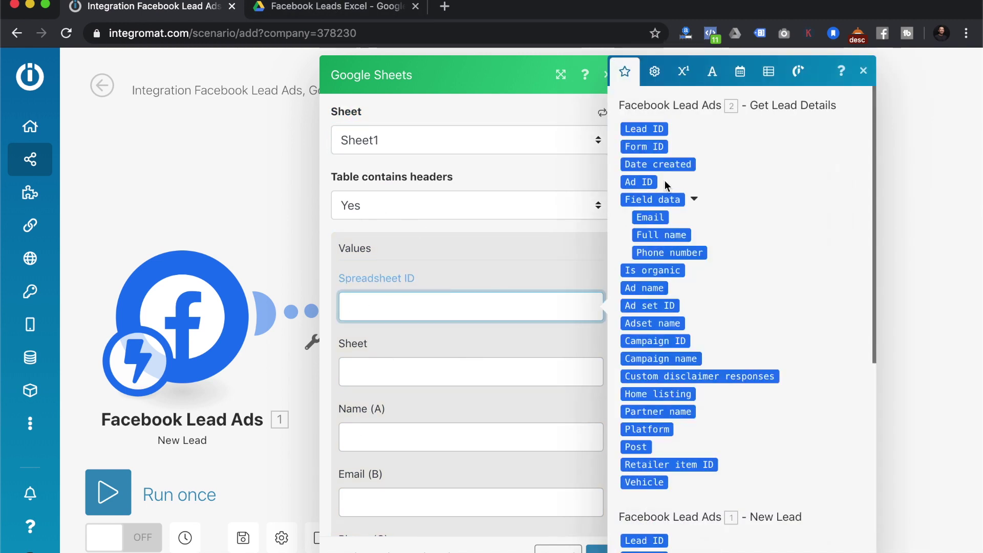
Step: Map Full name, Email and Phone number into columns A, B and C
click(477, 277)
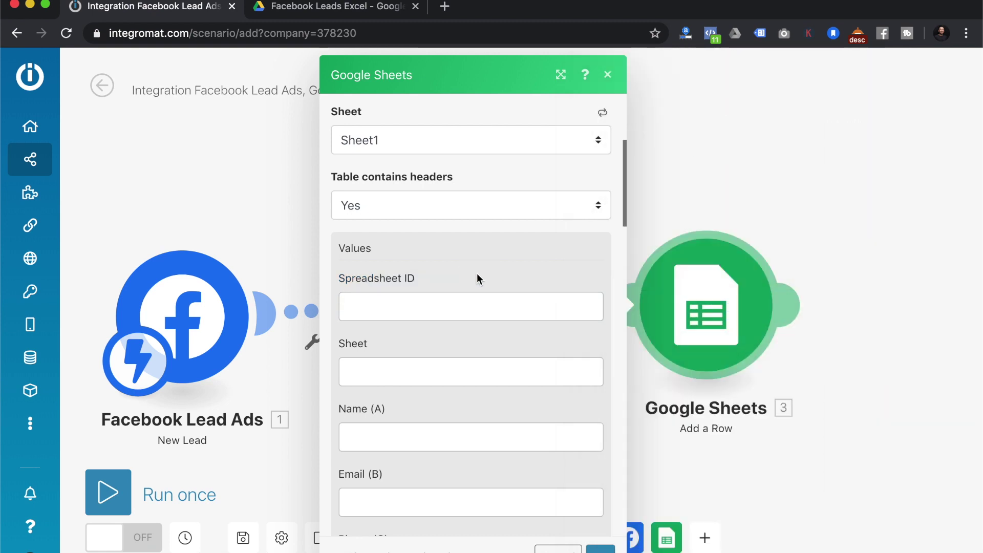
scroll(477, 273, down, 1)
scroll(477, 273, down, 2)
scroll(435, 322, down, 1)
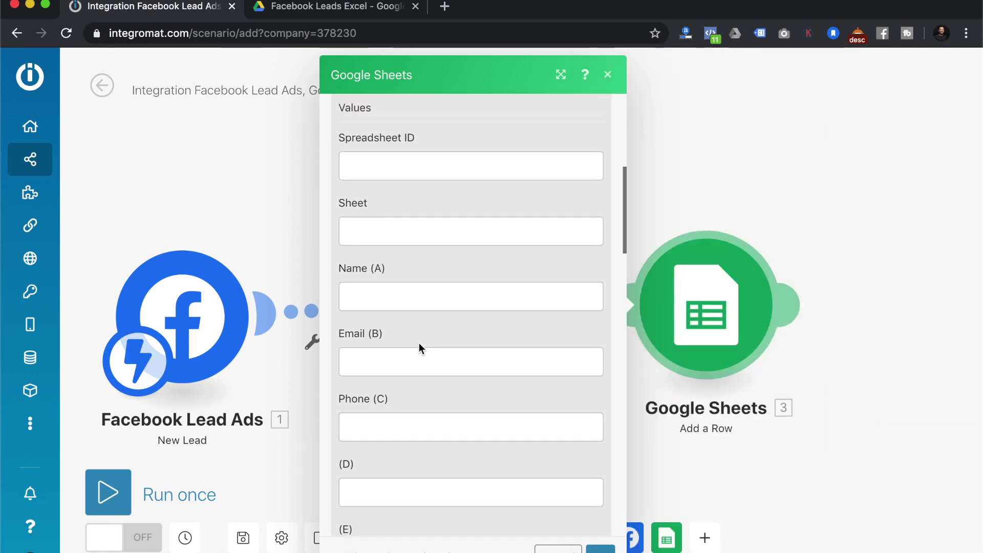
scroll(419, 346, up, 1)
click(405, 343)
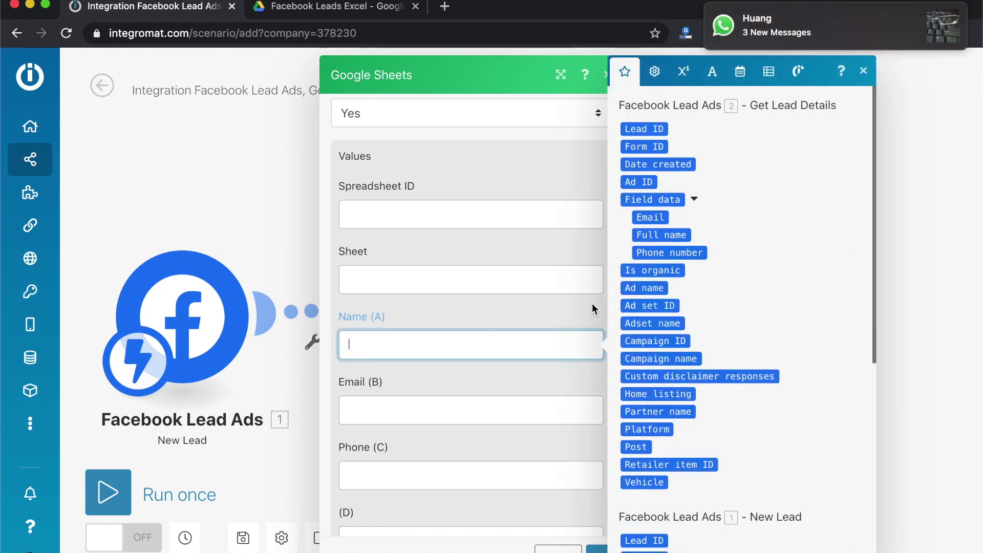
click(657, 239)
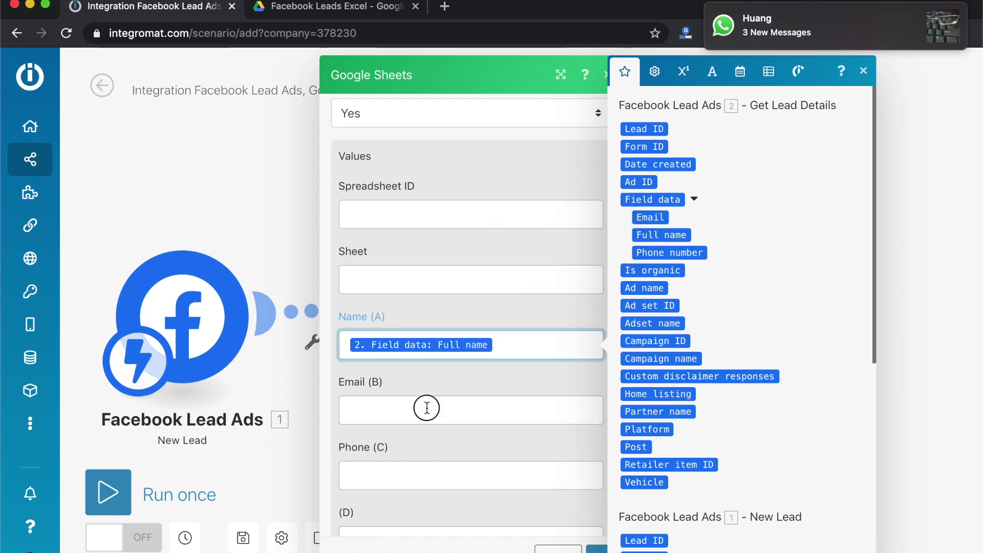
click(430, 407)
click(649, 217)
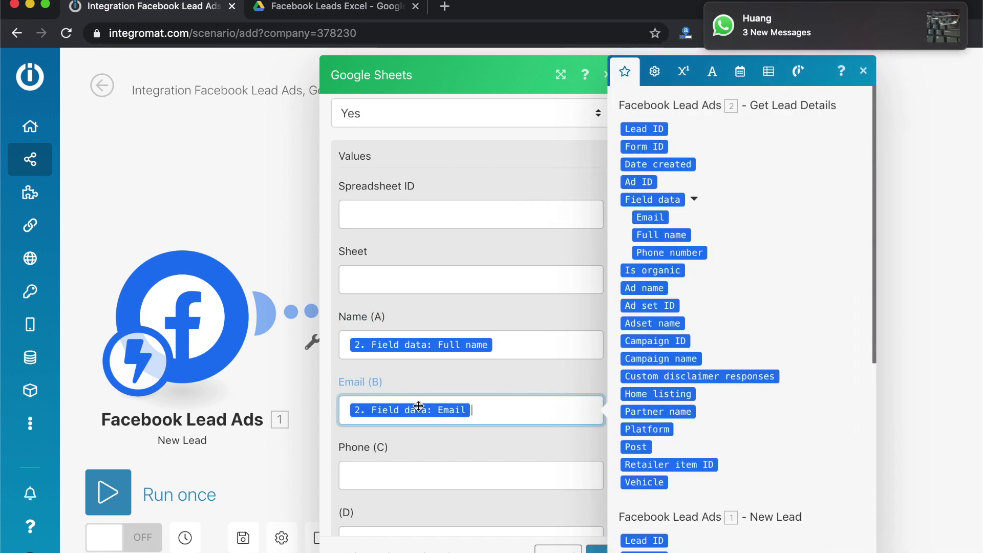
scroll(417, 406, down, 1)
click(407, 401)
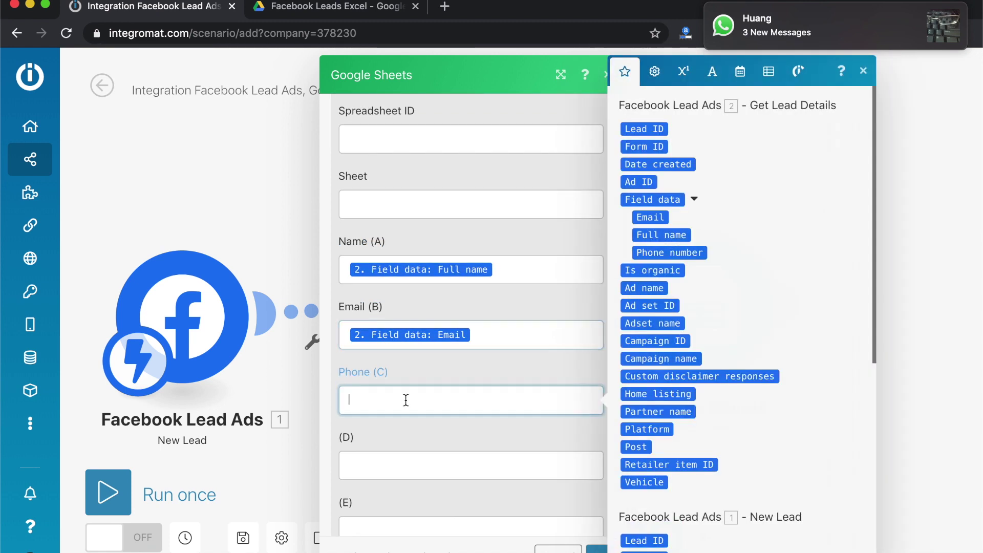
click(662, 252)
scroll(534, 388, down, 2)
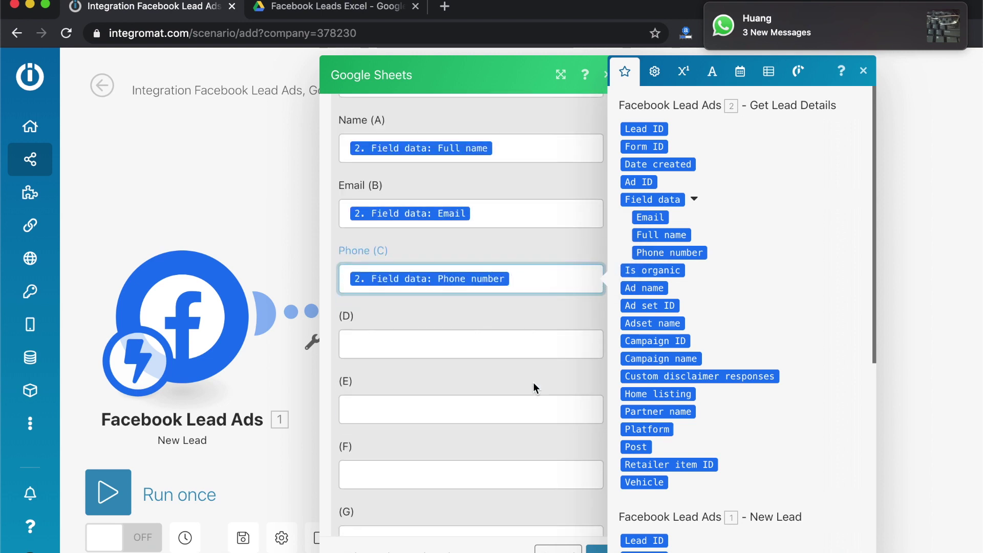
Step: Map Adset name into column D and confirm the Add a Row settings
click(456, 343)
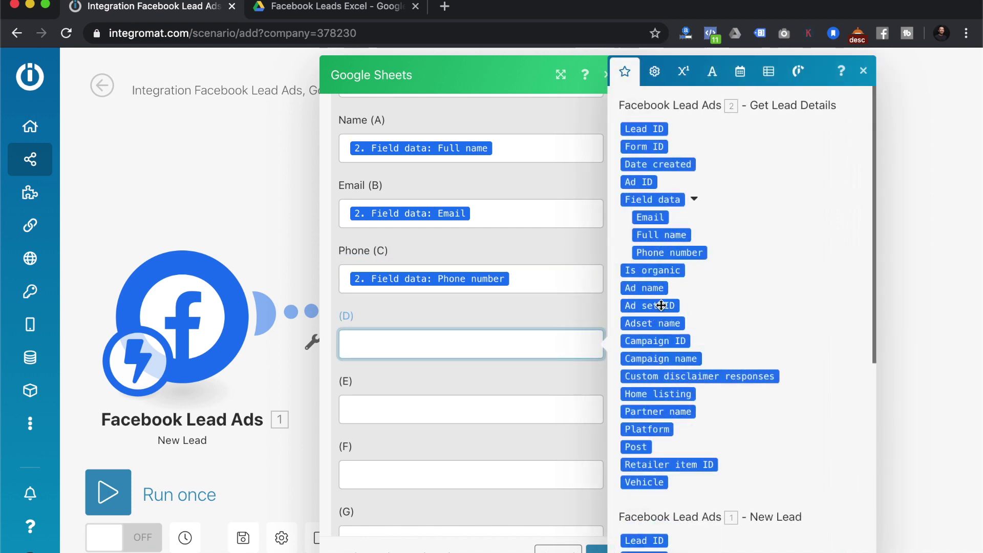
click(660, 330)
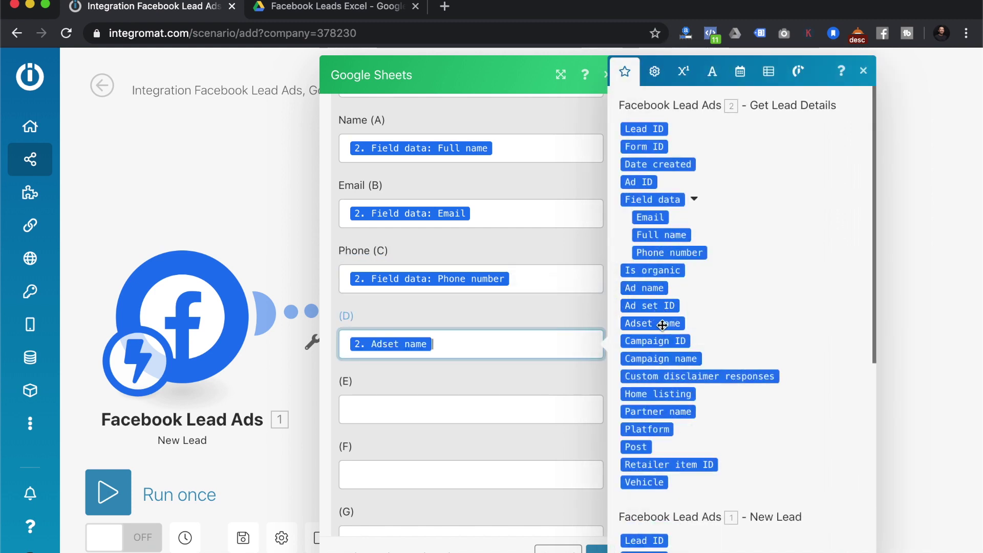
click(489, 389)
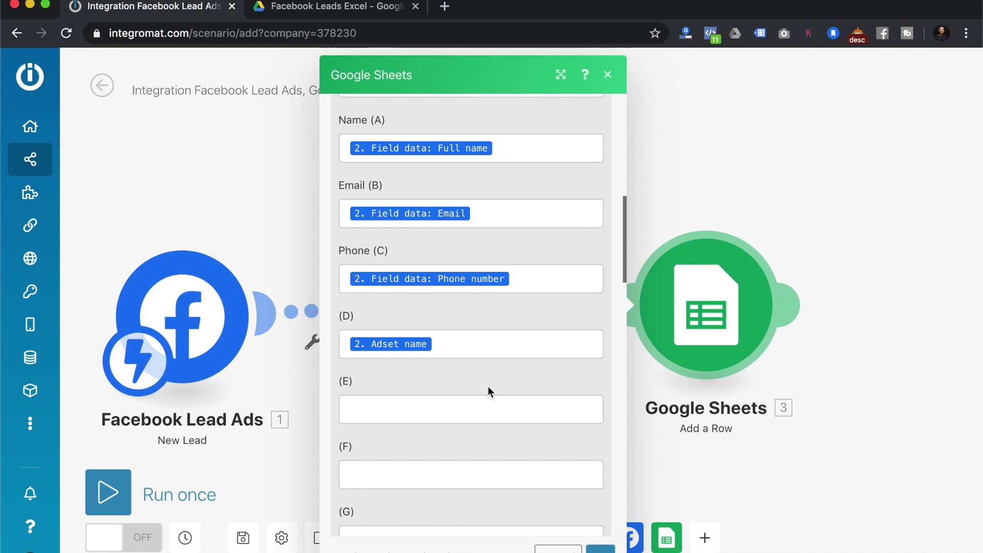
scroll(515, 468, down, 2)
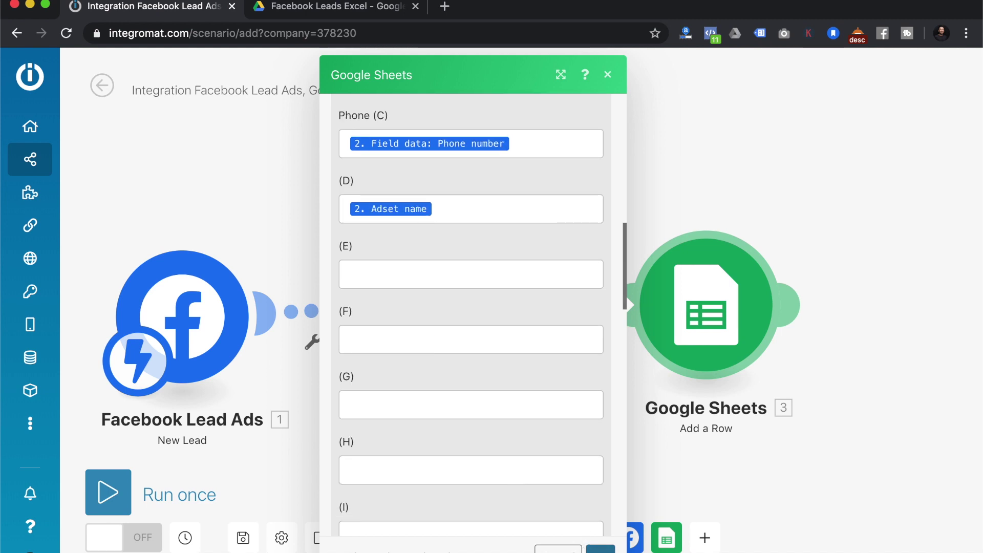
click(599, 548)
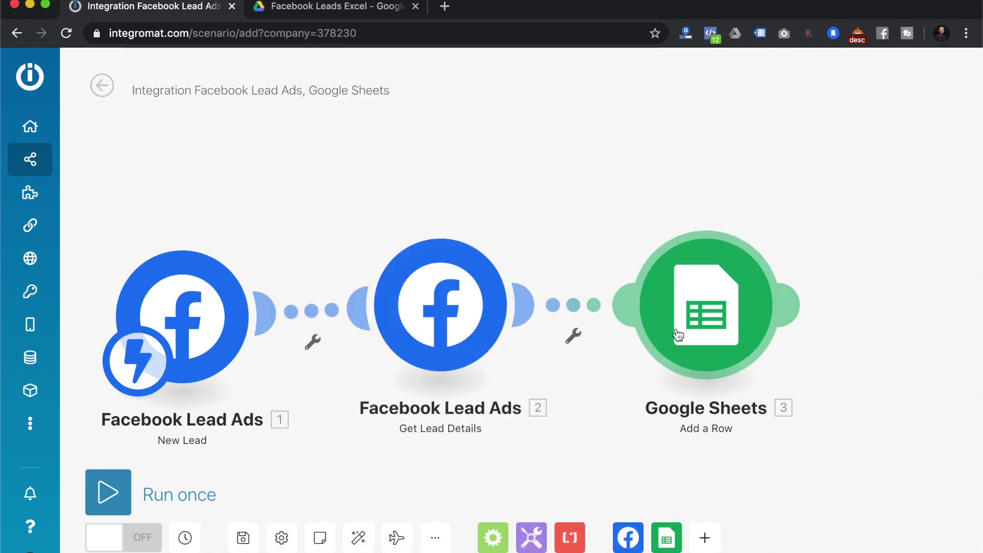
Step: Add a Gmail Send an email module after the Google Sheets step
click(794, 306)
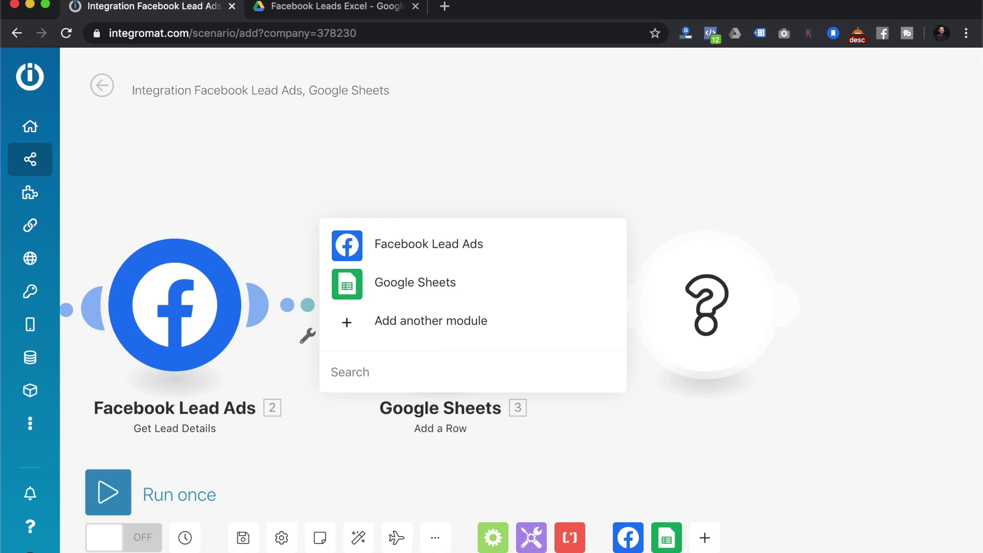
text(gmail)
click(358, 257)
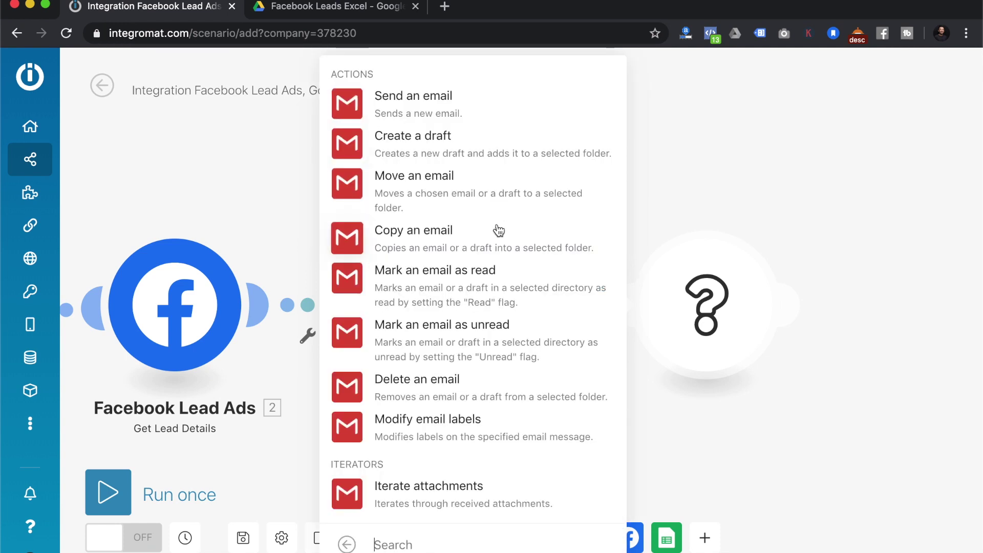
click(435, 94)
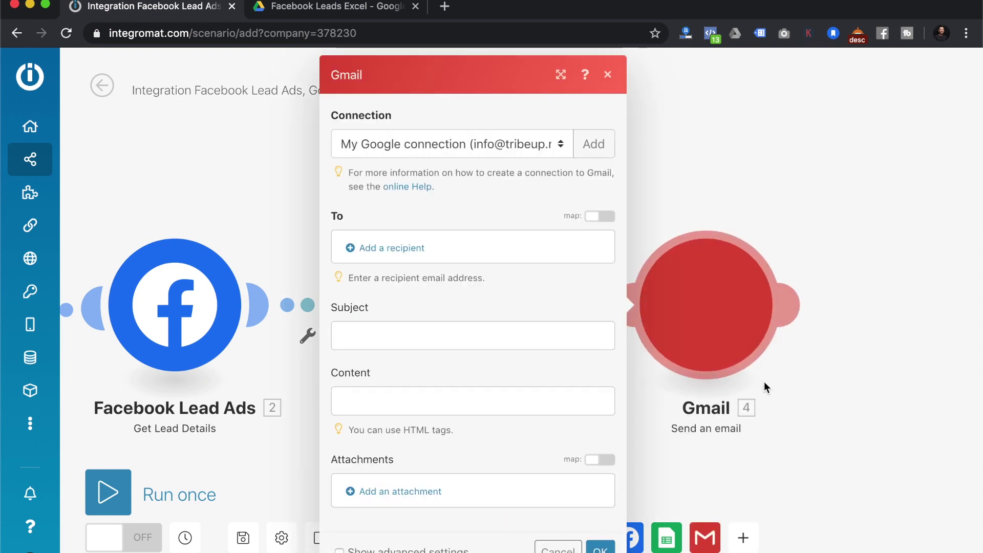
click(440, 248)
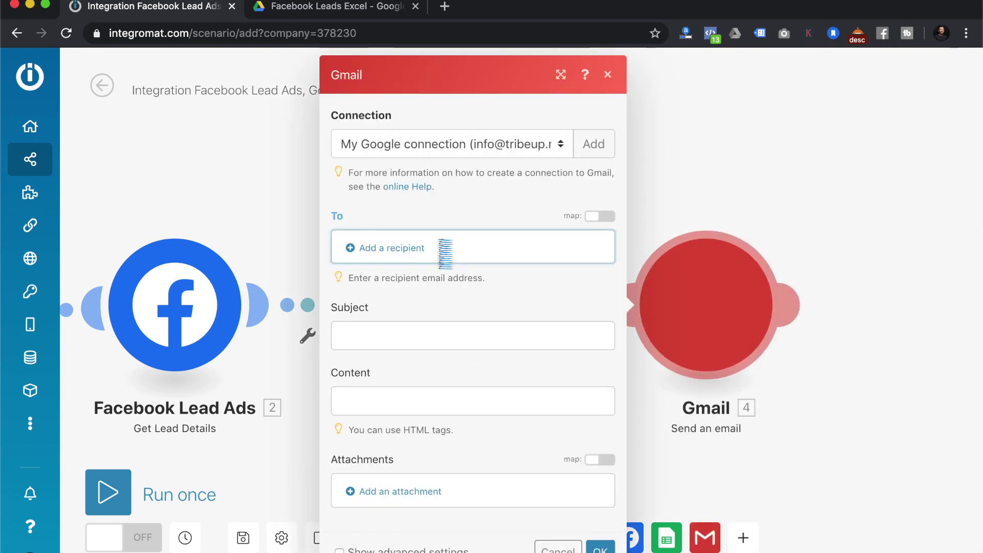
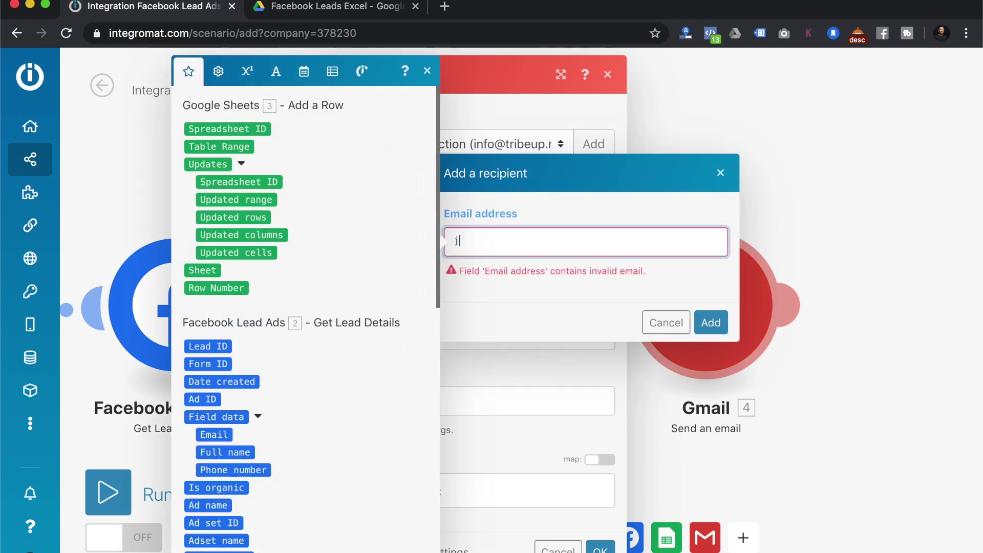
key(Return)
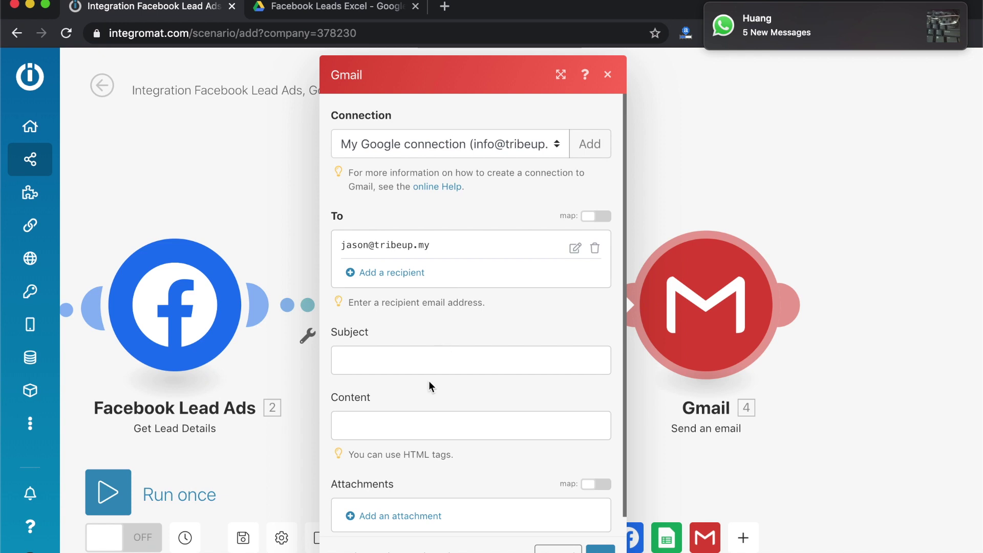
click(411, 365)
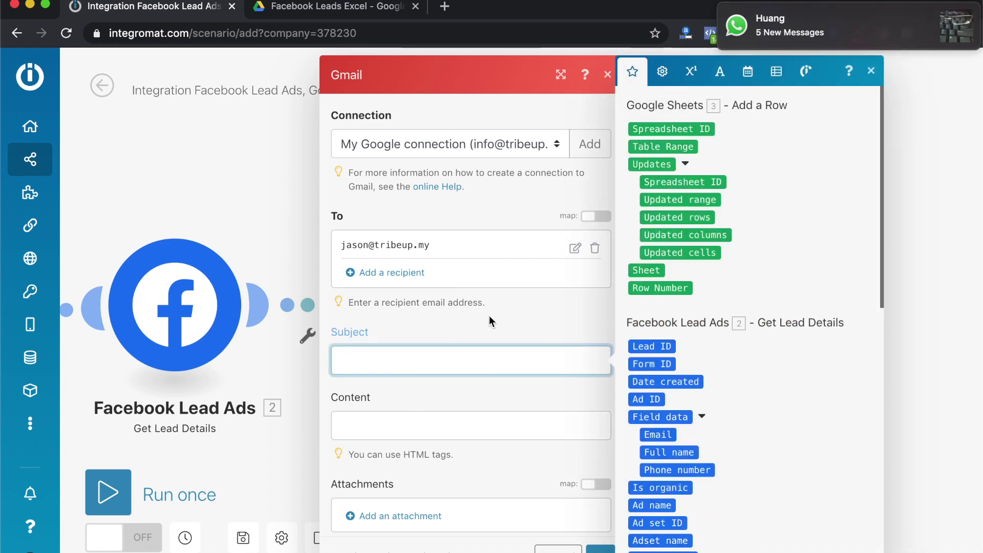
text(New )
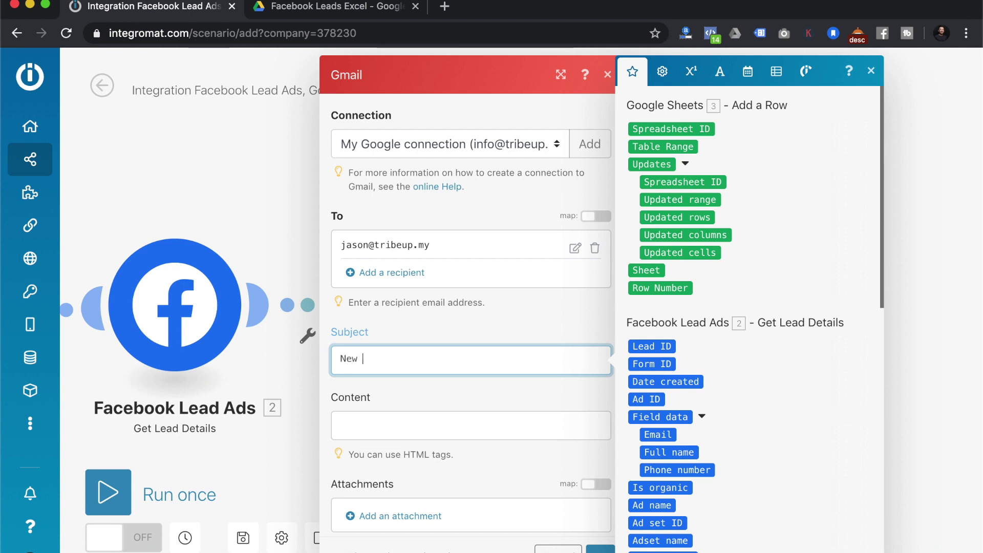
text(Lead)
text( Wordpr)
text(ess)
scroll(489, 358, down, 1)
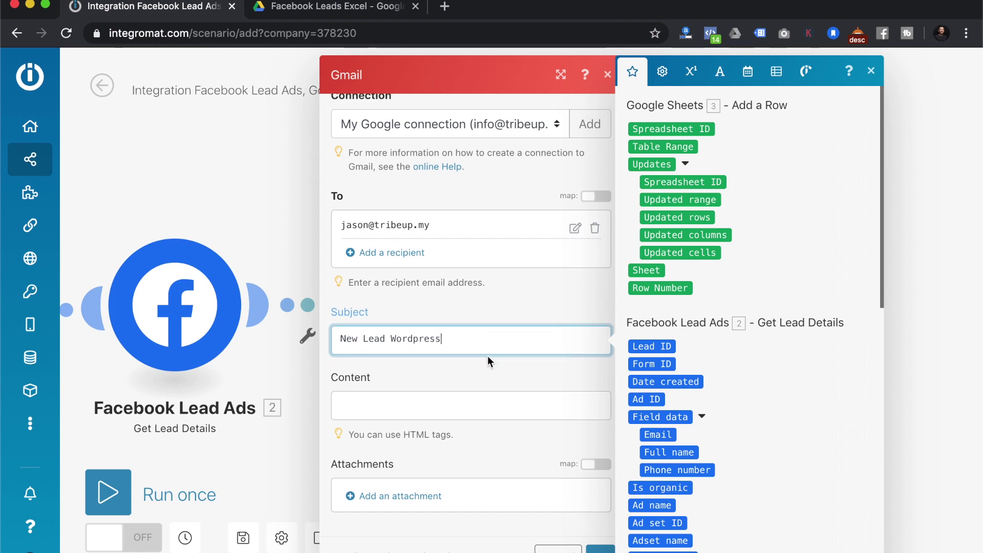
click(399, 409)
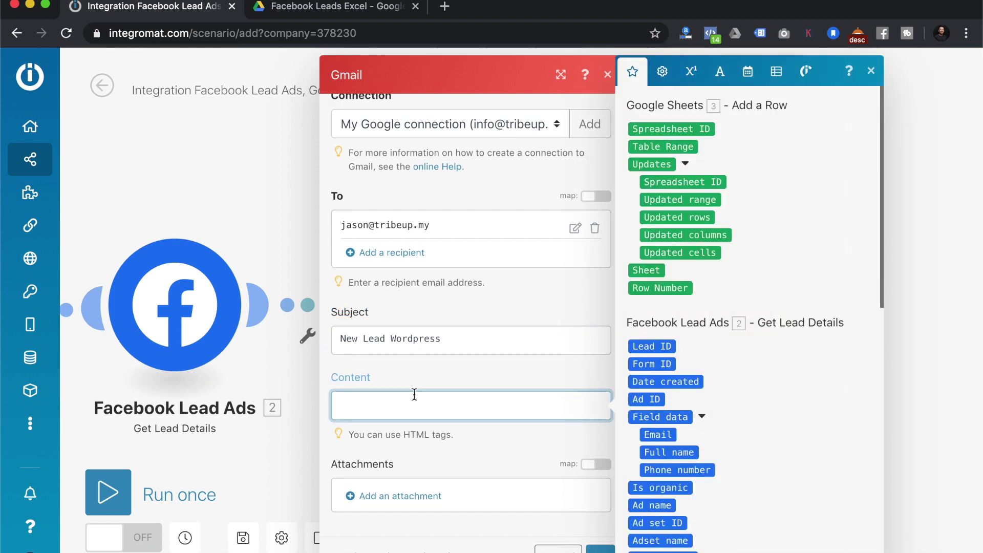
text(Hi)
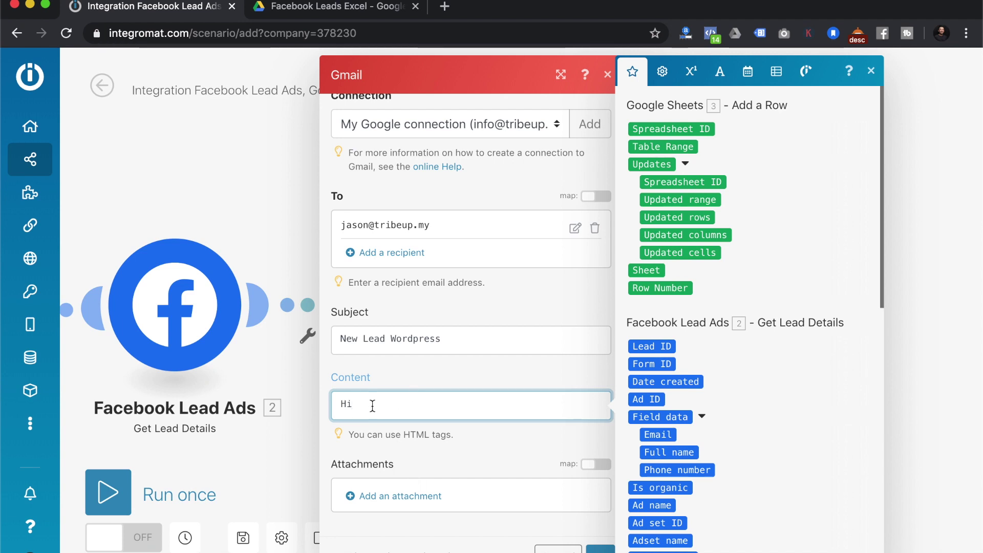
Step: Write the body as Name:, Email:, Phone: lines with the lead's full name, email and phone mapped, then close the Gmail settings
key(BackSpace)
key(BackSpace)
text(Name;)
scroll(670, 406, down, 1)
click(671, 406)
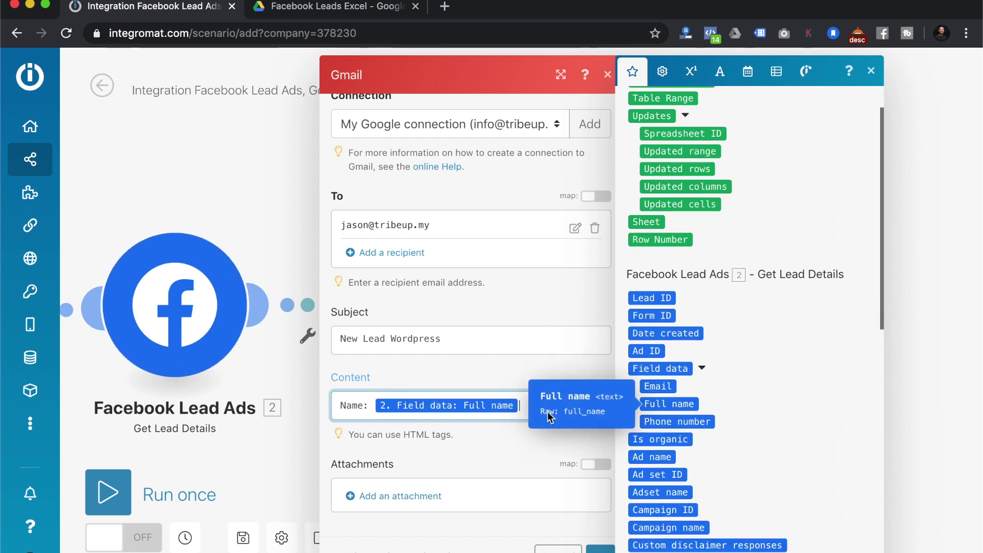
key(Return)
text(Email)
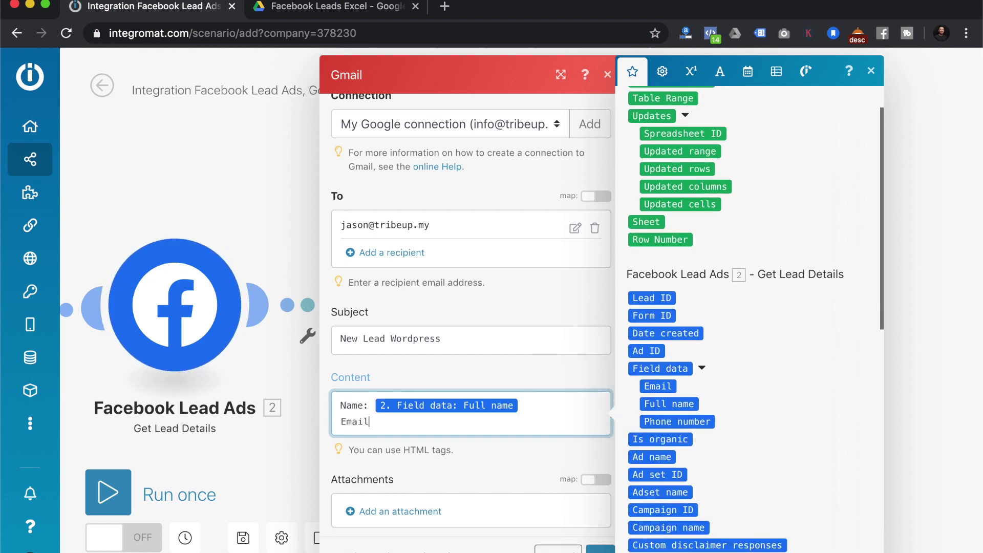
text(:)
click(665, 386)
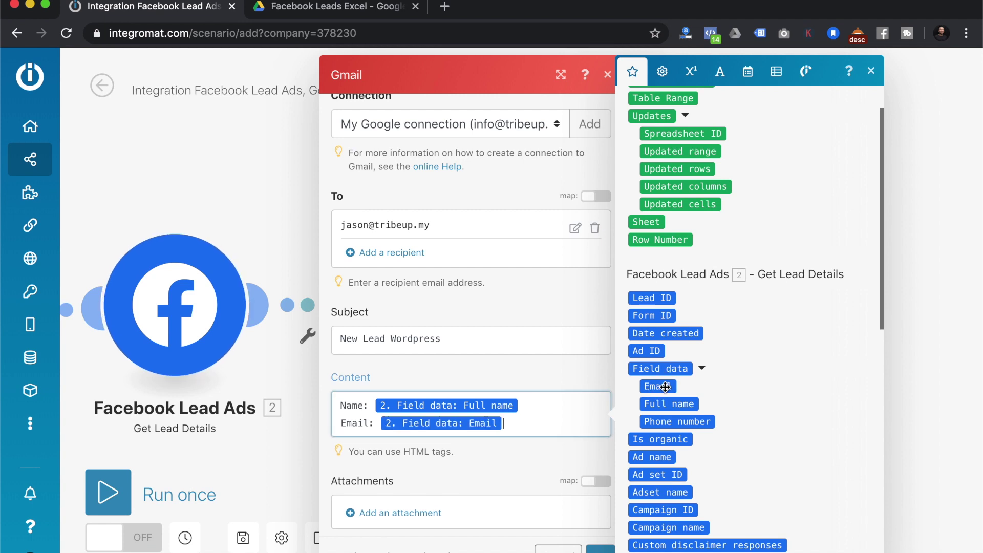
key(Return)
text(Phone:)
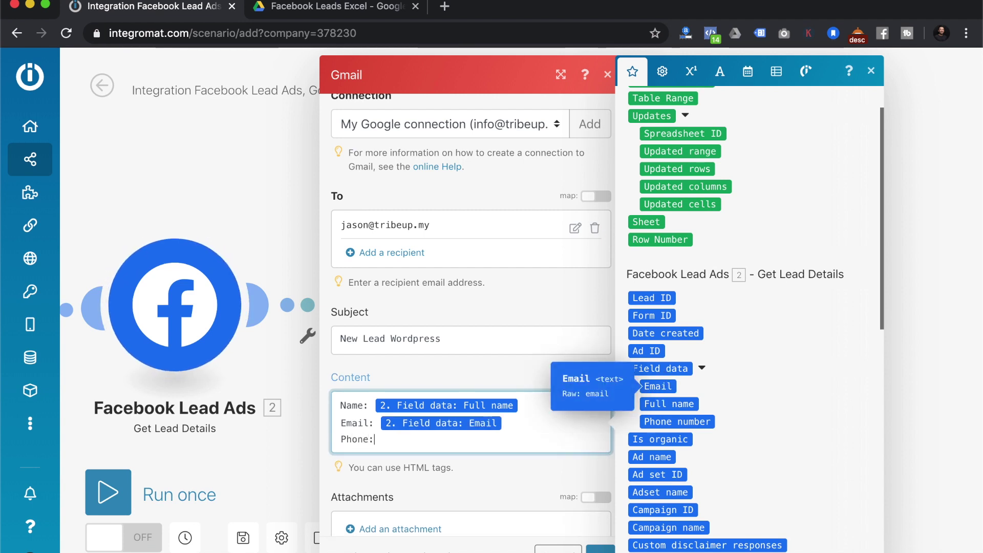
click(677, 421)
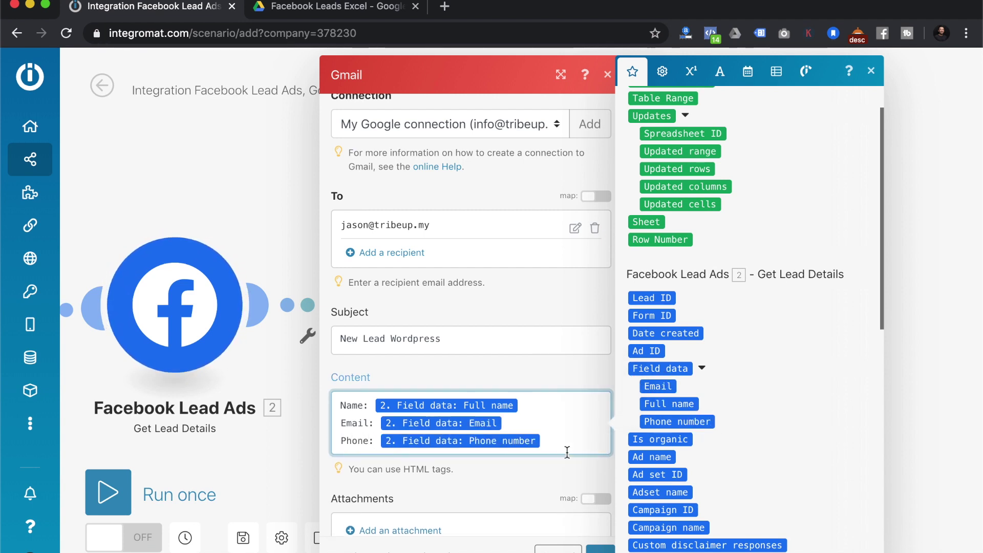
scroll(561, 450, down, 1)
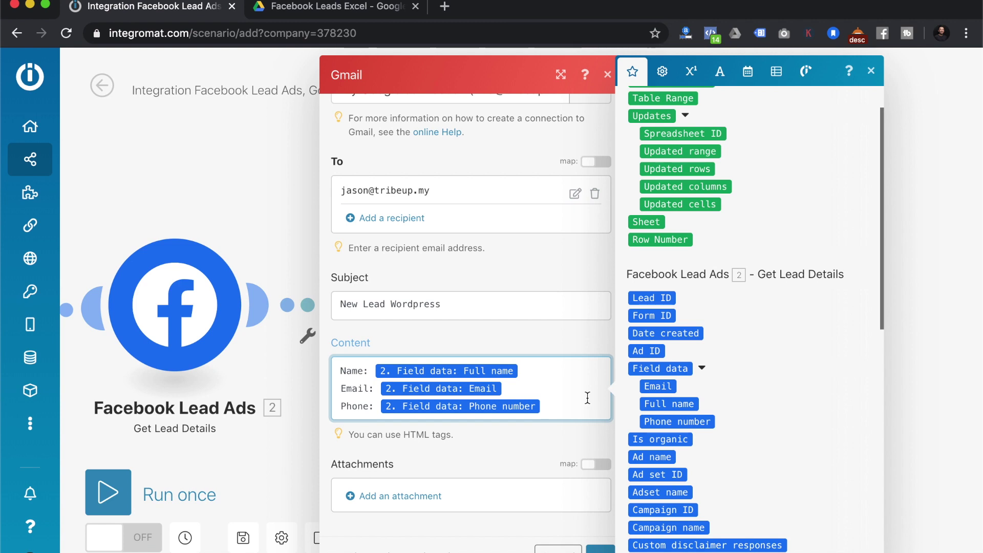
key(Escape)
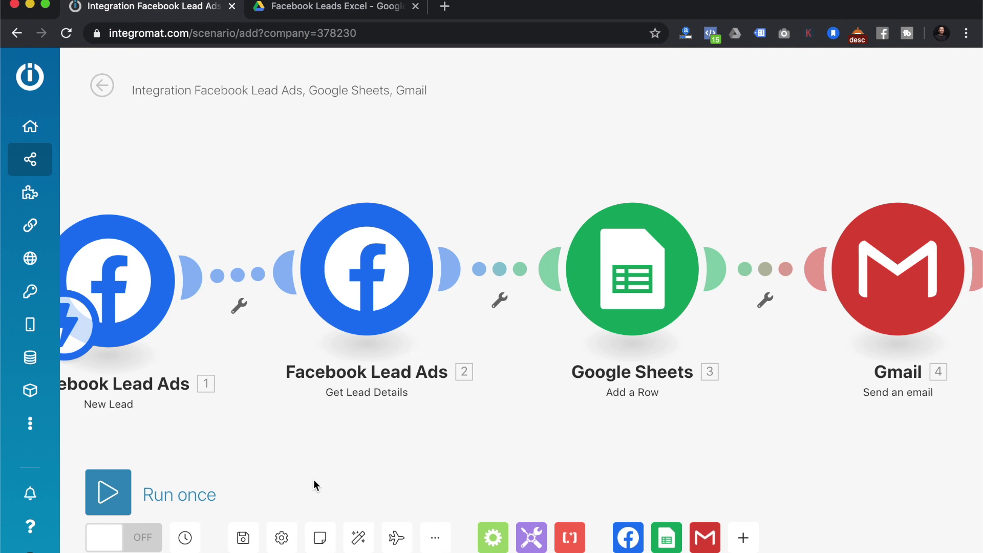
Step: Rename the scenario to 'Wordpress Lead 19022020'
click(289, 90)
key(super+a)
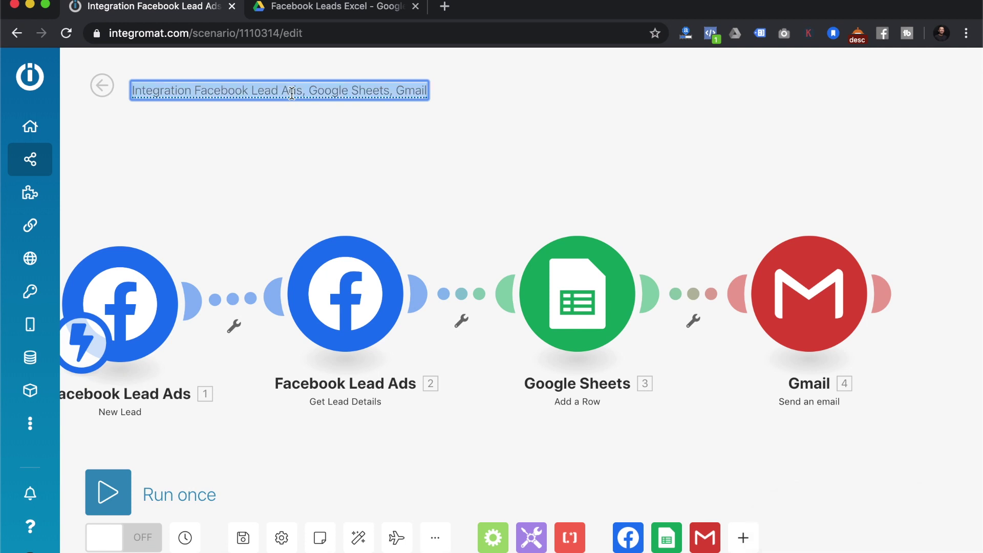
text(Wordpress)
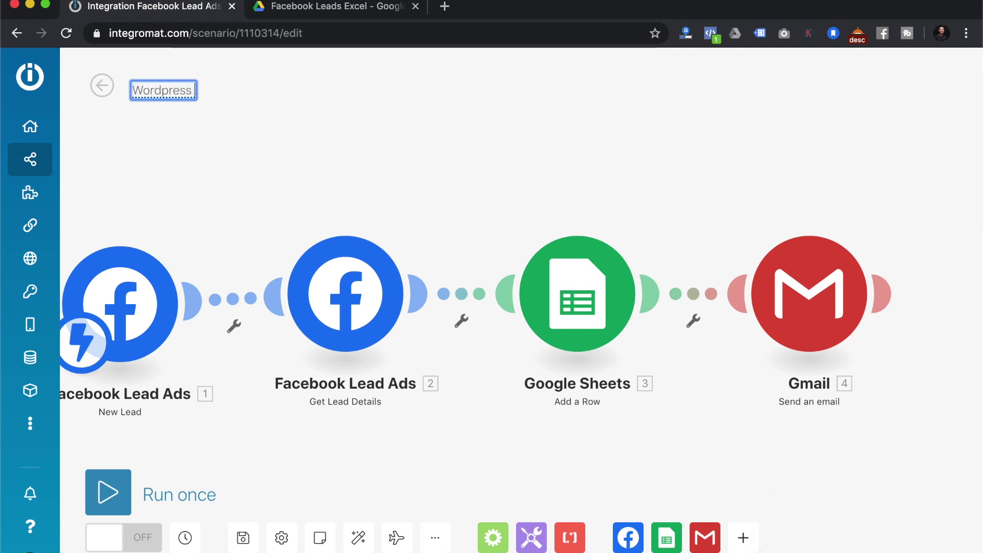
text( Lead 1)
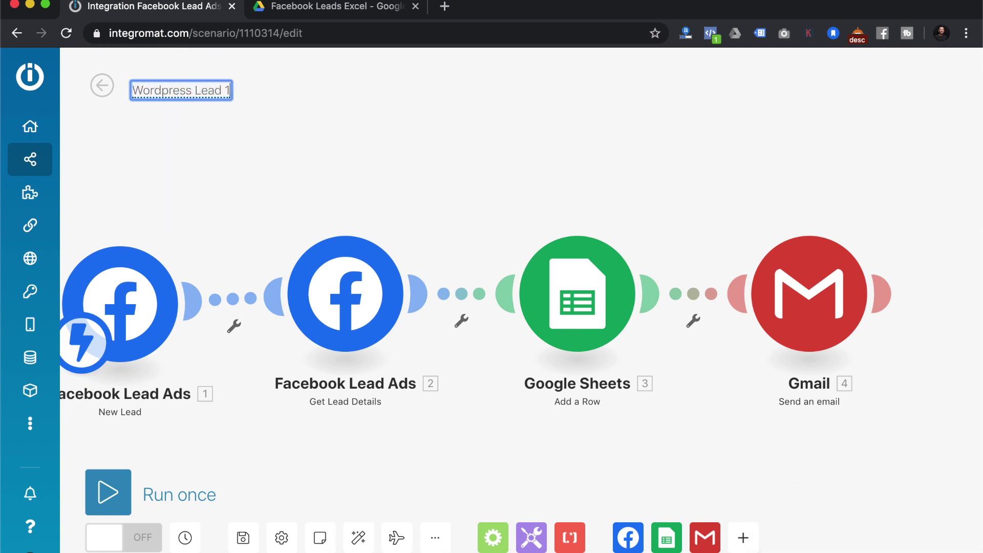
text(9022020)
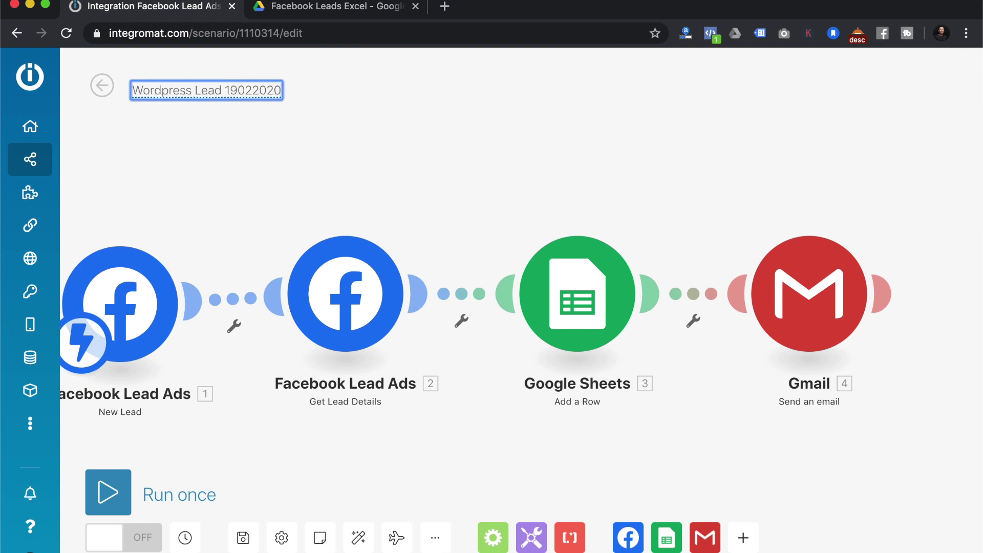
key(Return)
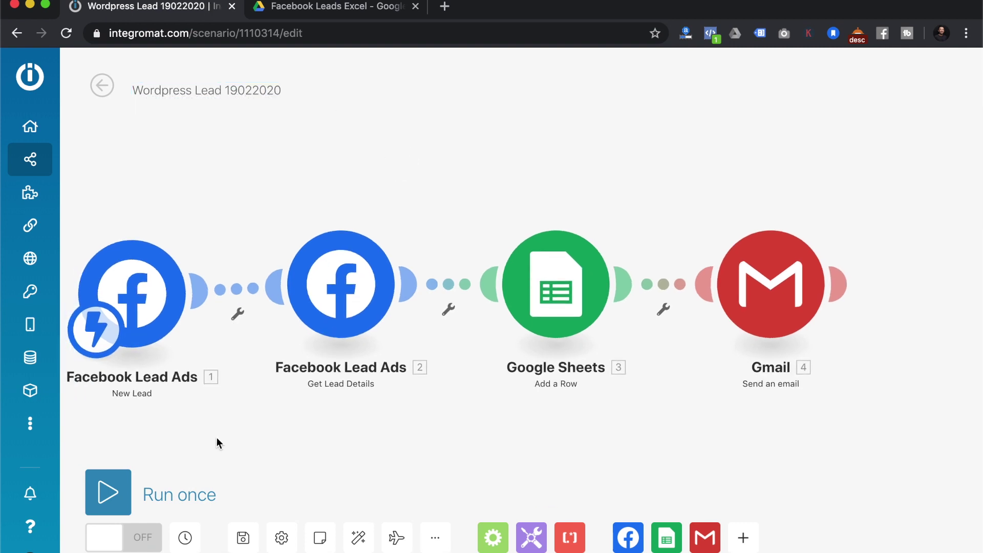
Step: Save the scenario, switch it on and activate its schedule
click(243, 537)
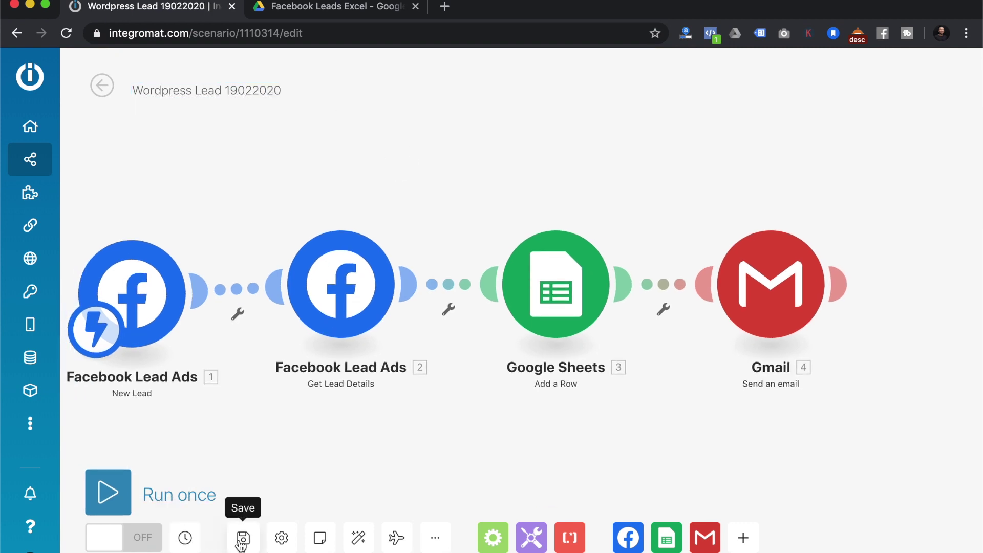
click(105, 544)
click(606, 379)
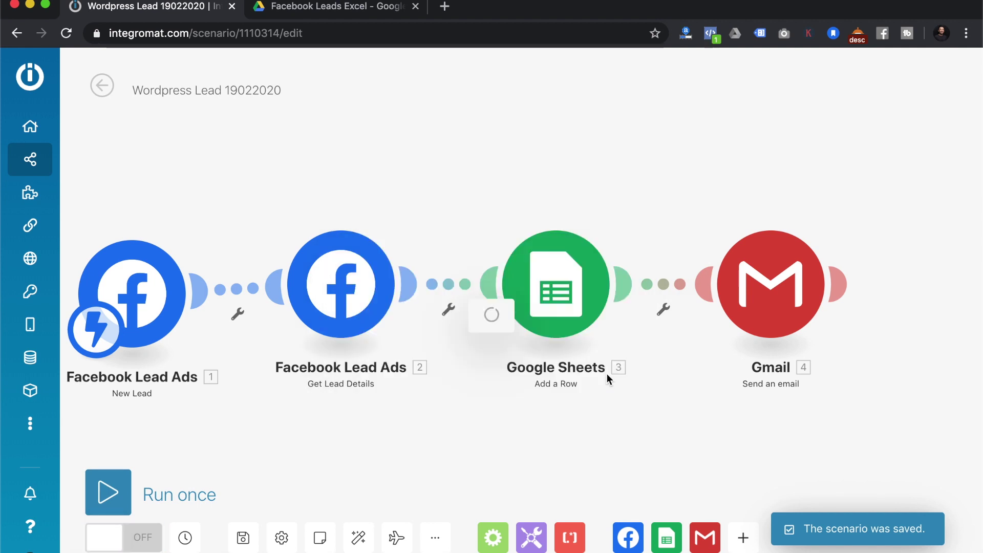